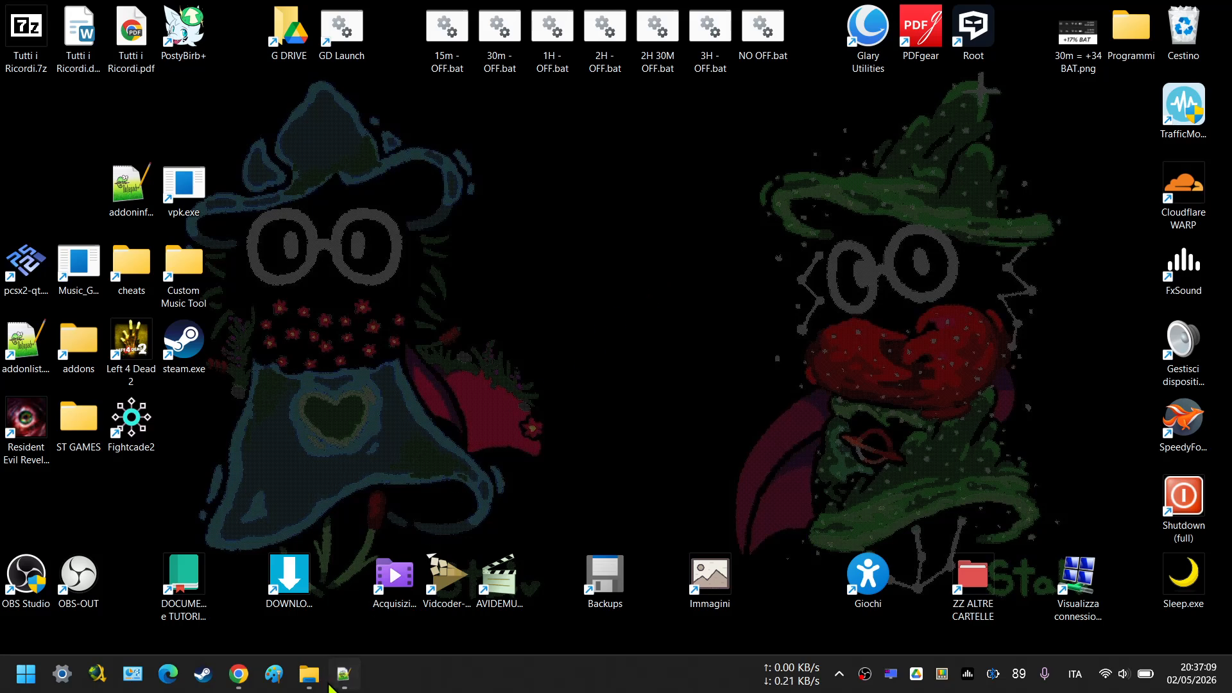
Bring up sleep.cmd in Notepad++ and examine its three command lines one by one.
{"action": "left_click", "coordinate": [345, 674]}
{"action": "left_click_drag", "start_coordinate": [748, 264], "coordinate": [556, 253]}
{"action": "left_click", "coordinate": [678, 248]}
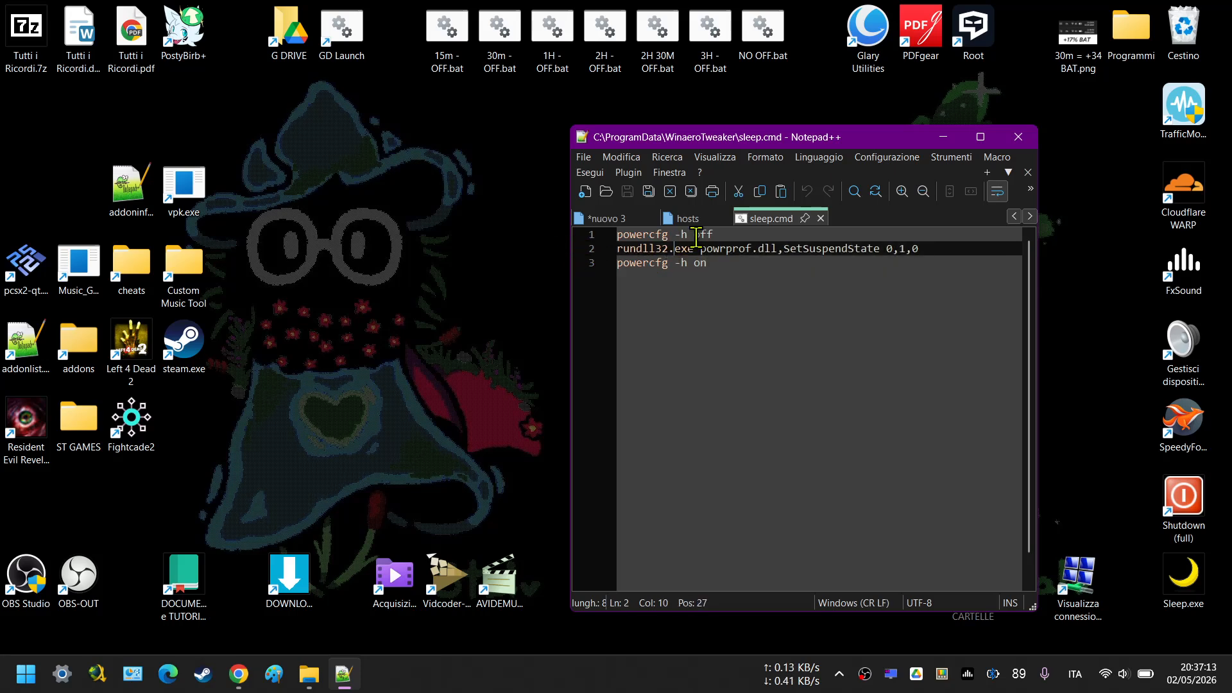
{"action": "left_click", "coordinate": [669, 234]}
{"action": "triple_click", "coordinate": [665, 235]}
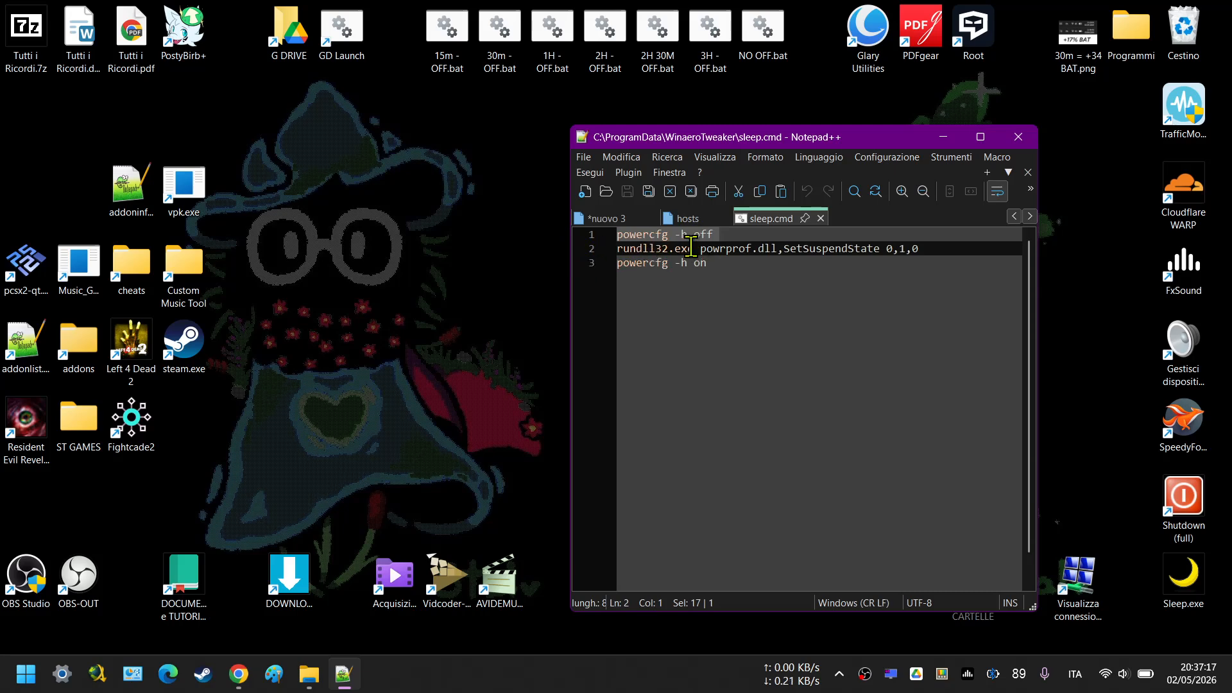
{"action": "triple_click", "coordinate": [690, 248]}
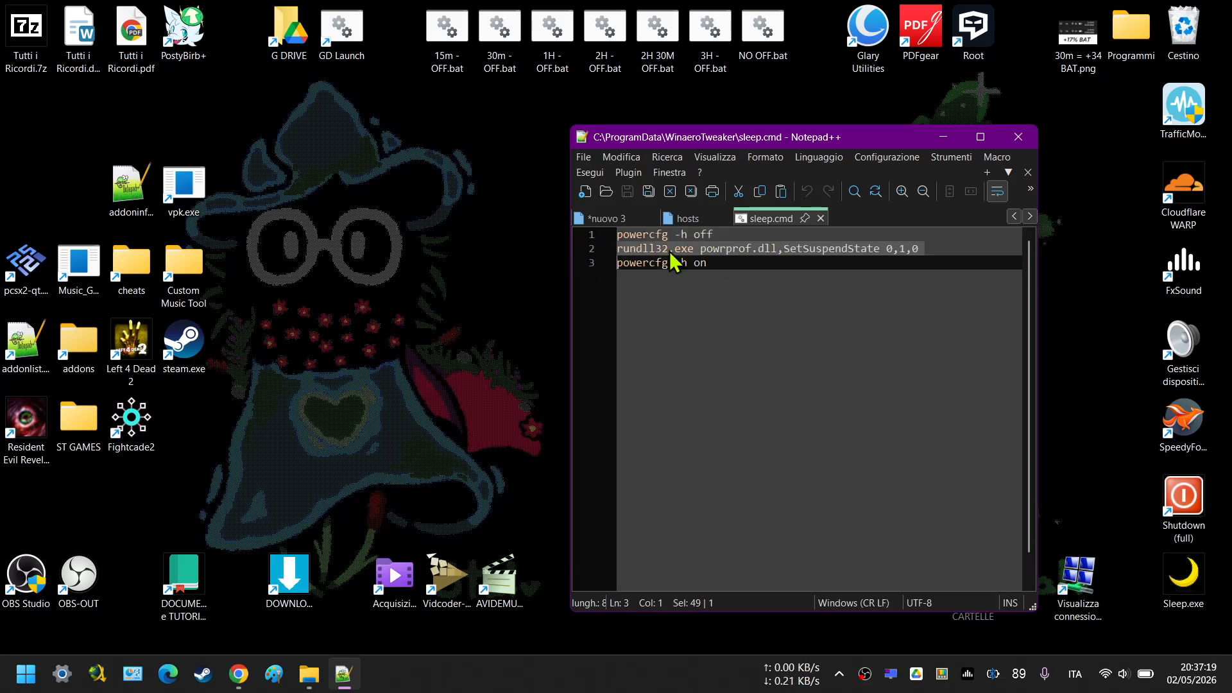
{"action": "triple_click", "coordinate": [677, 263]}
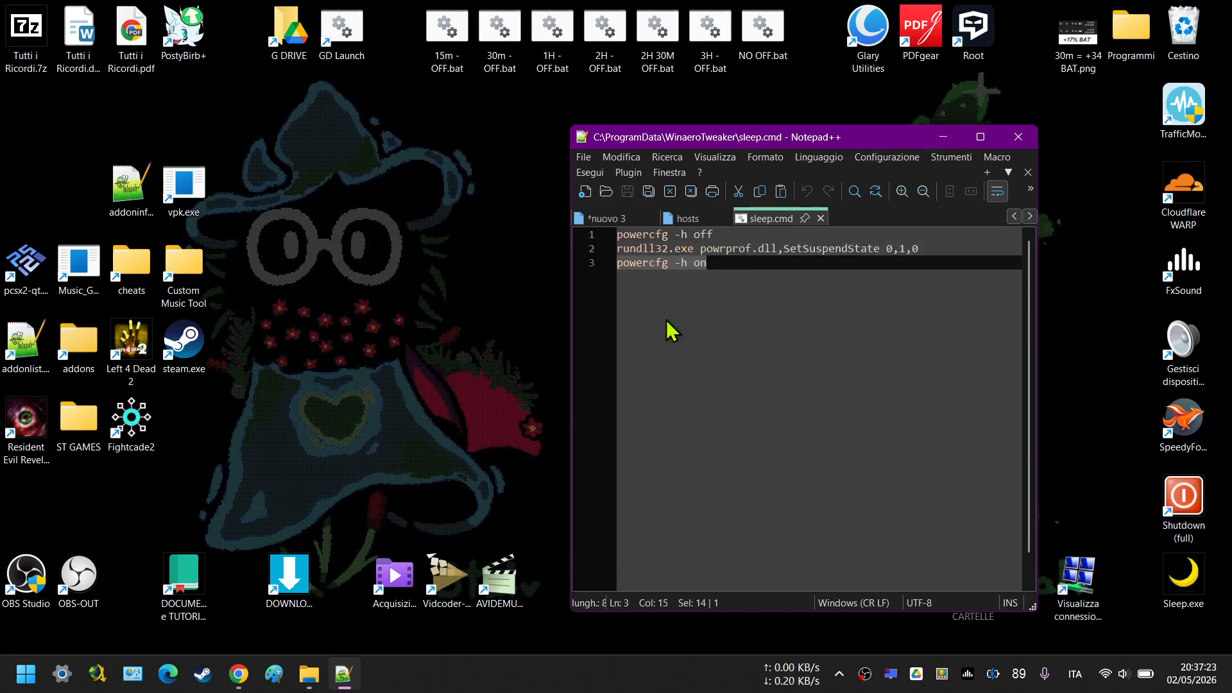
{"action": "left_click", "coordinate": [944, 136]}
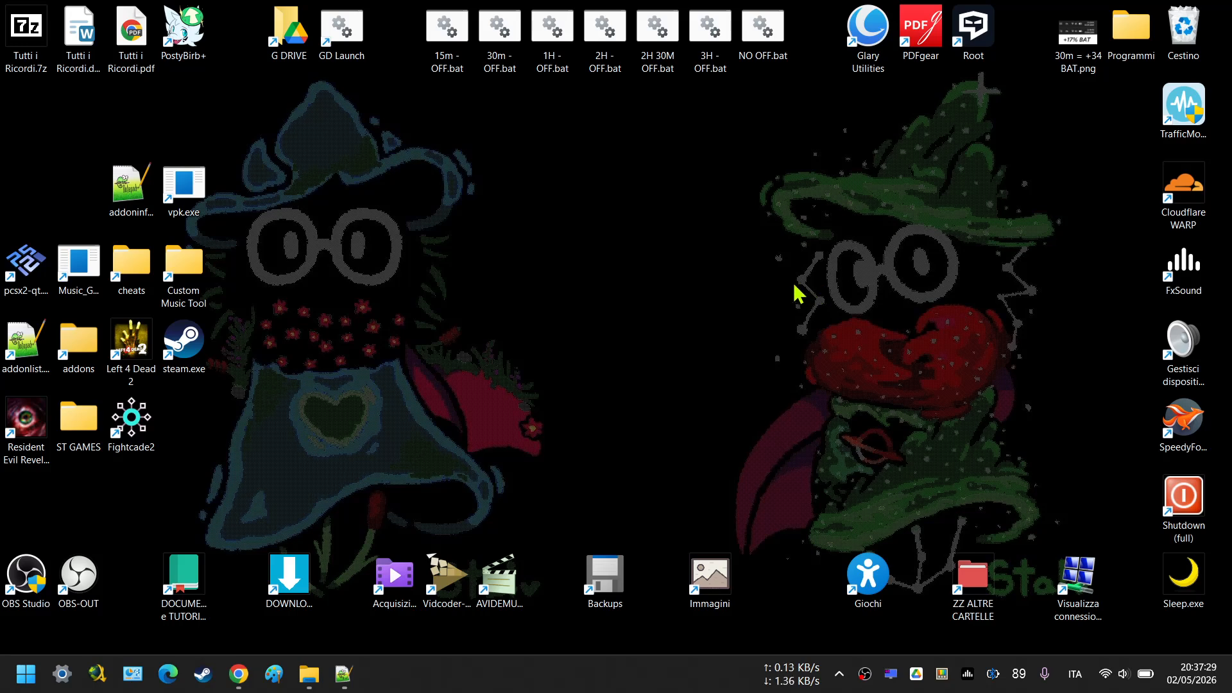
Open the PowerToys settings and bring up the Keyboard Manager editor to view the list of remappings.
{"action": "right_click", "coordinate": [942, 674]}
{"action": "left_click", "coordinate": [871, 607]}
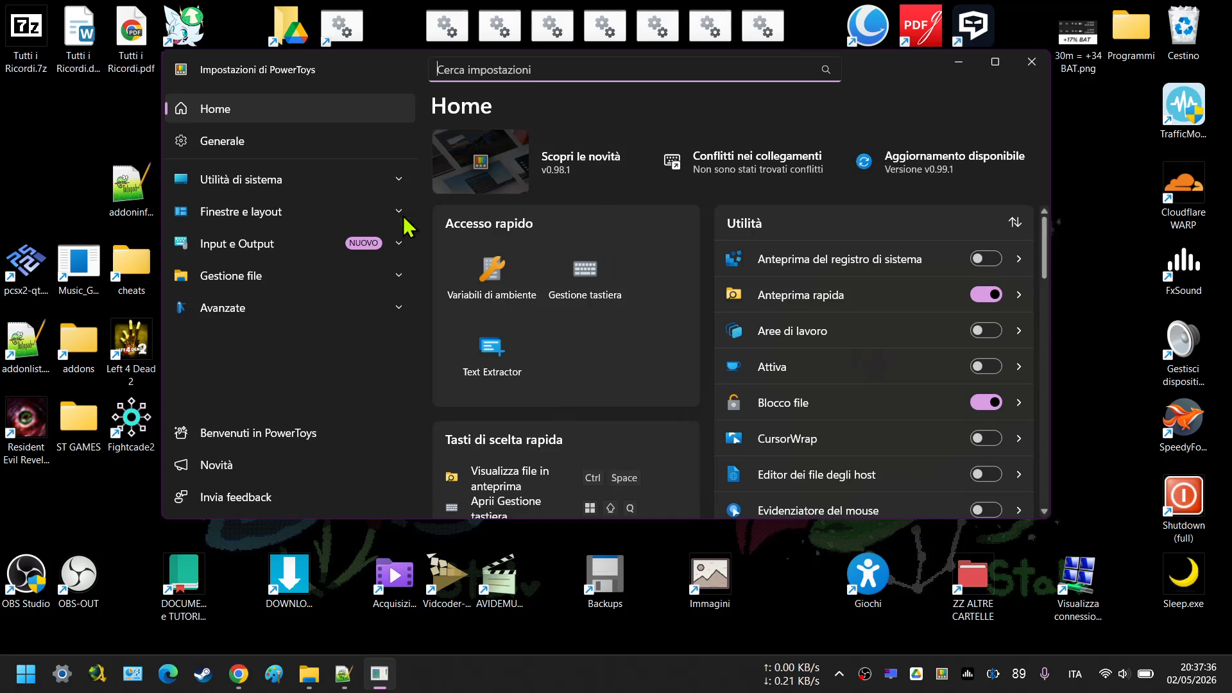
{"action": "left_click", "coordinate": [350, 243]}
{"action": "left_click", "coordinate": [288, 282]}
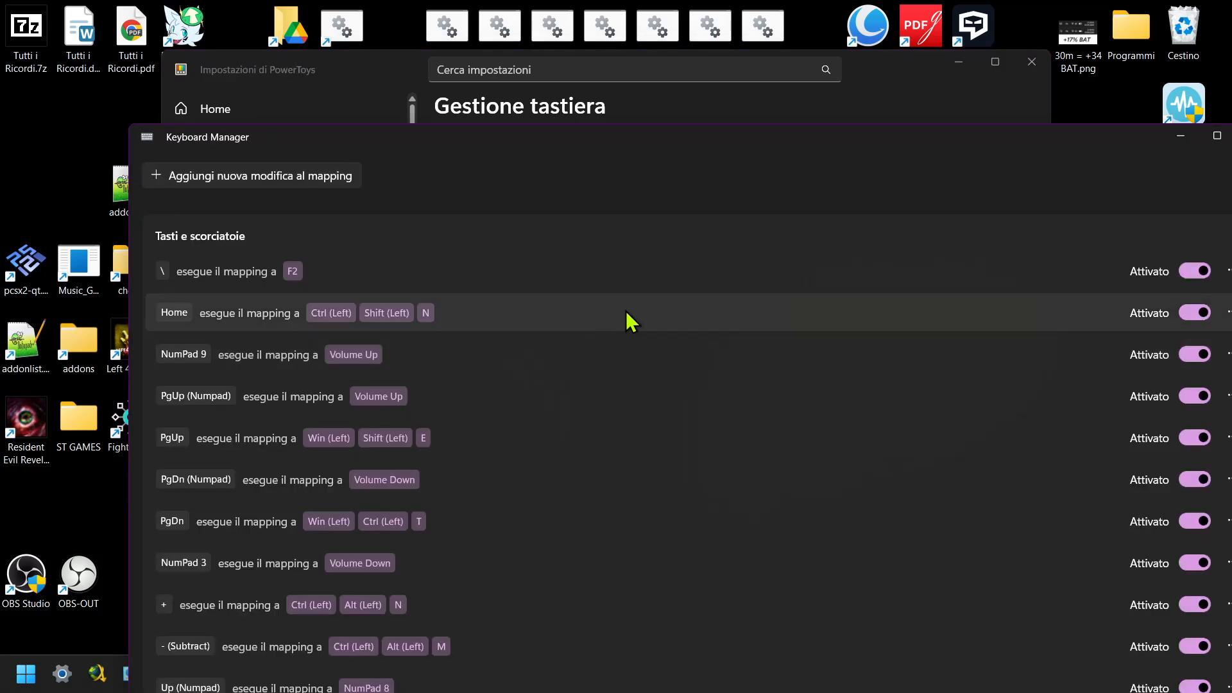
{"action": "left_click_drag", "start_coordinate": [711, 136], "coordinate": [626, 56]}
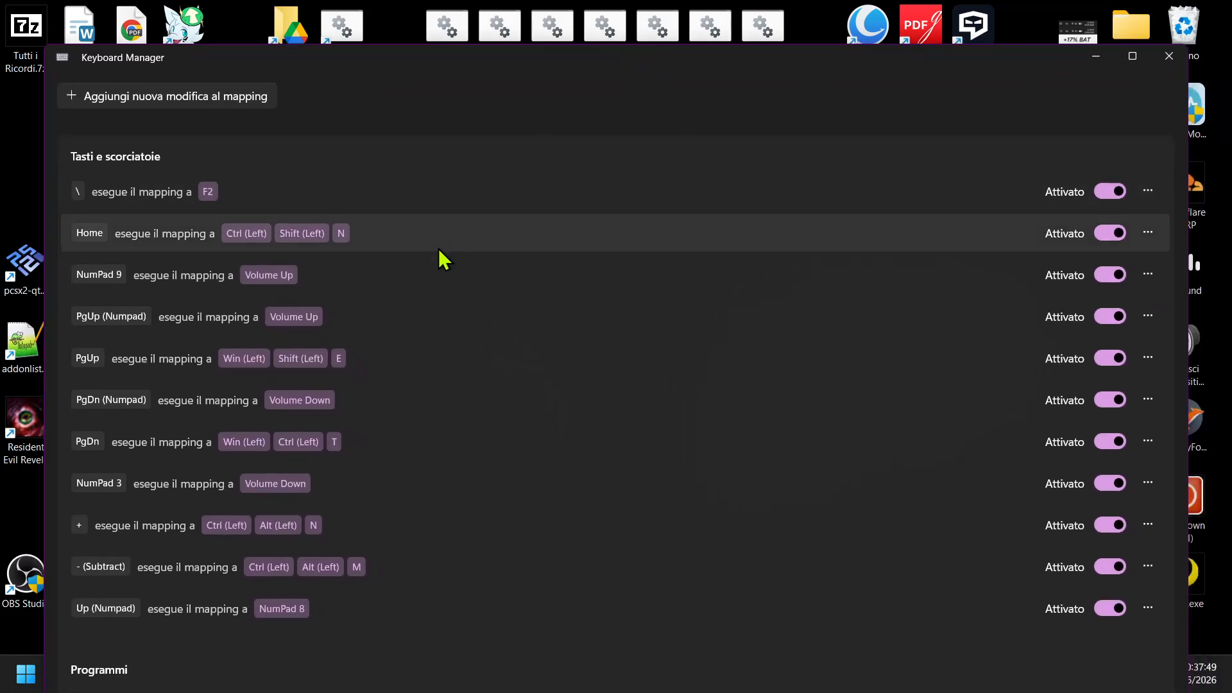
{"action": "left_click_drag", "start_coordinate": [505, 67], "coordinate": [490, 27]}
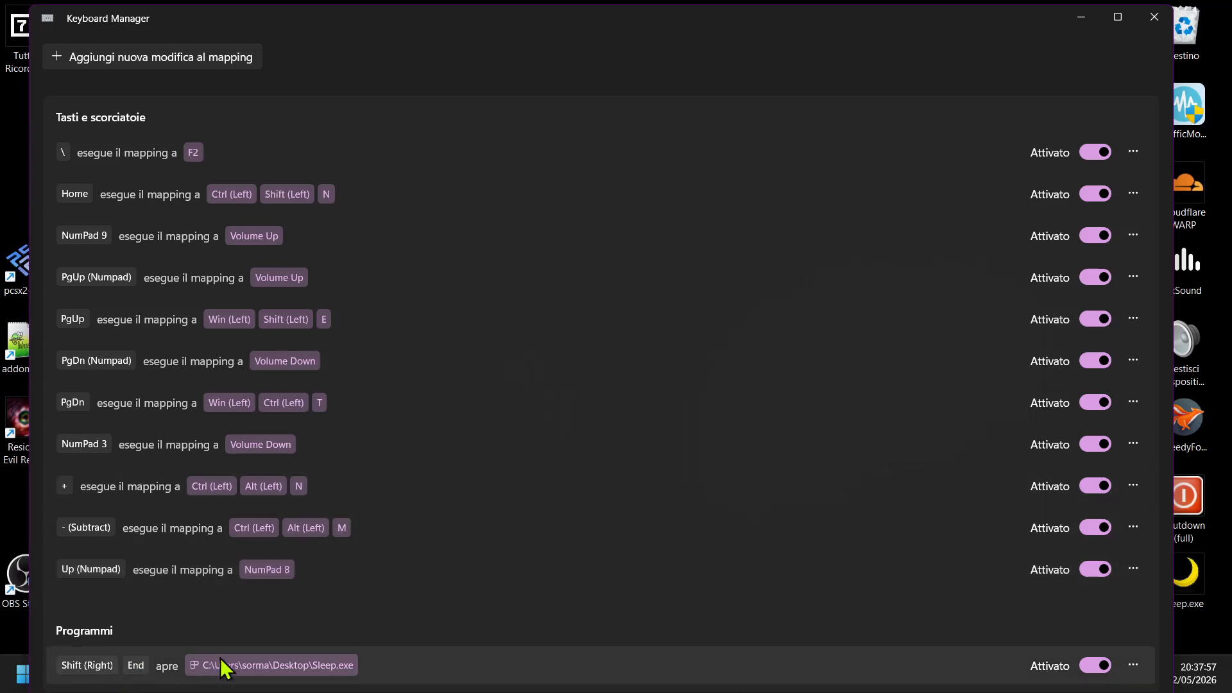
Review the settings of the Shift (Right) + End remapping that opens Sleep.exe, leaving it without saving.
{"action": "left_click", "coordinate": [1144, 676]}
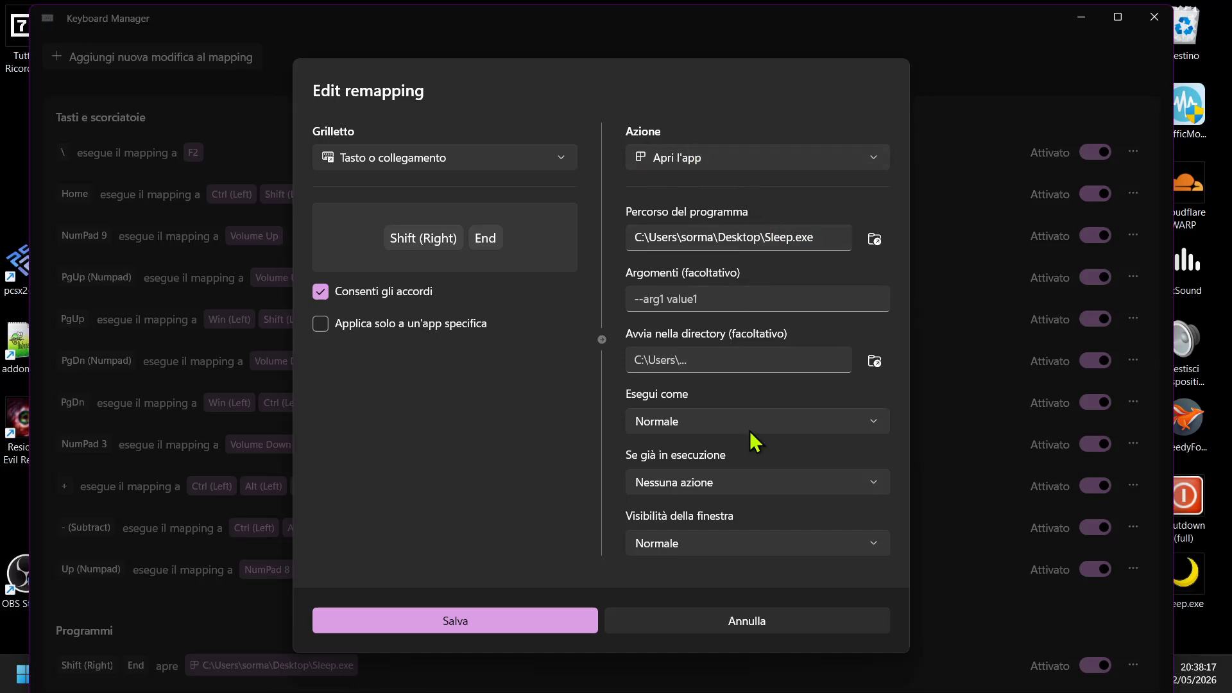
{"action": "left_click", "coordinate": [761, 623]}
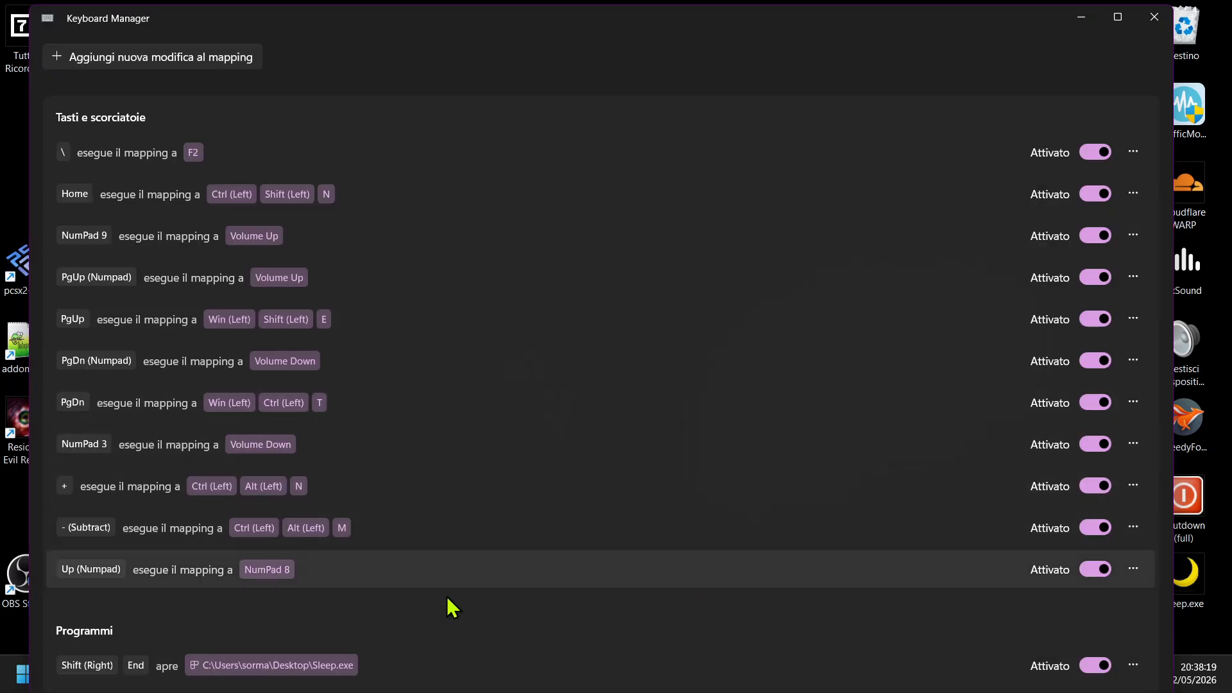
{"action": "key", "text": "super+d"}
Launch Bat_To_Exe_Converter_(x64).exe from the Portable subfolder of bat-to-exe-converter-3-2.
{"action": "mouse_move", "coordinate": [309, 674]}
{"action": "left_click", "coordinate": [360, 577]}
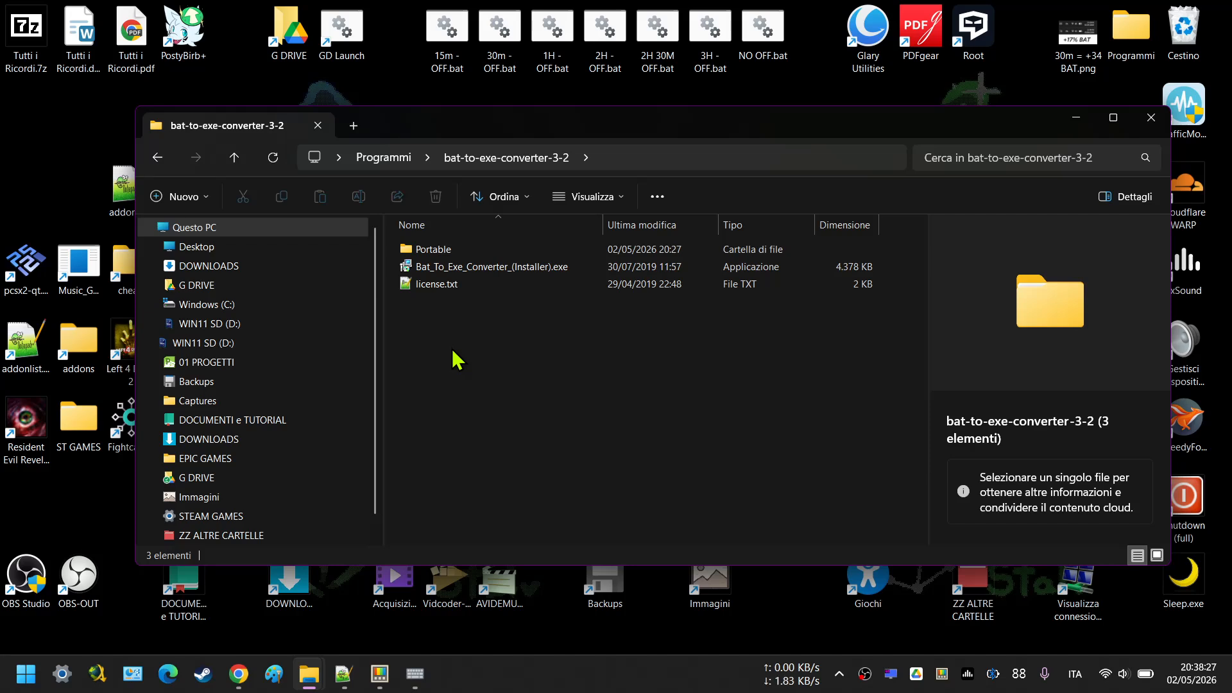
{"action": "double_click", "coordinate": [460, 251]}
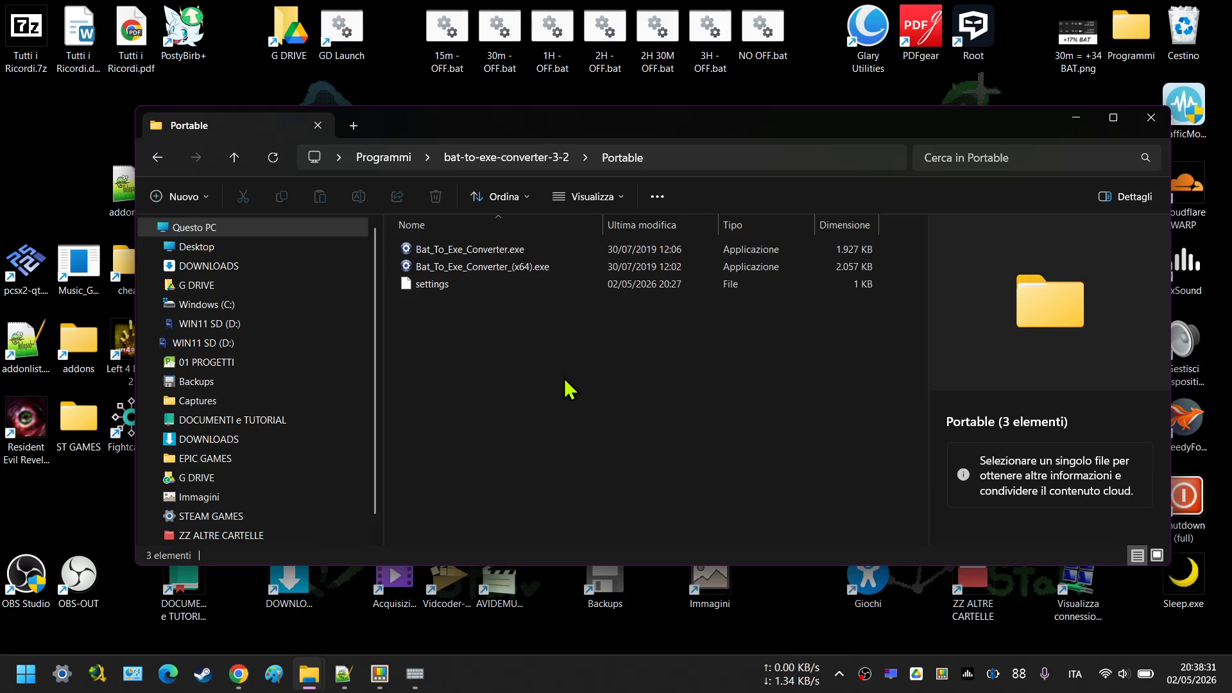
{"action": "left_click", "coordinate": [521, 159]}
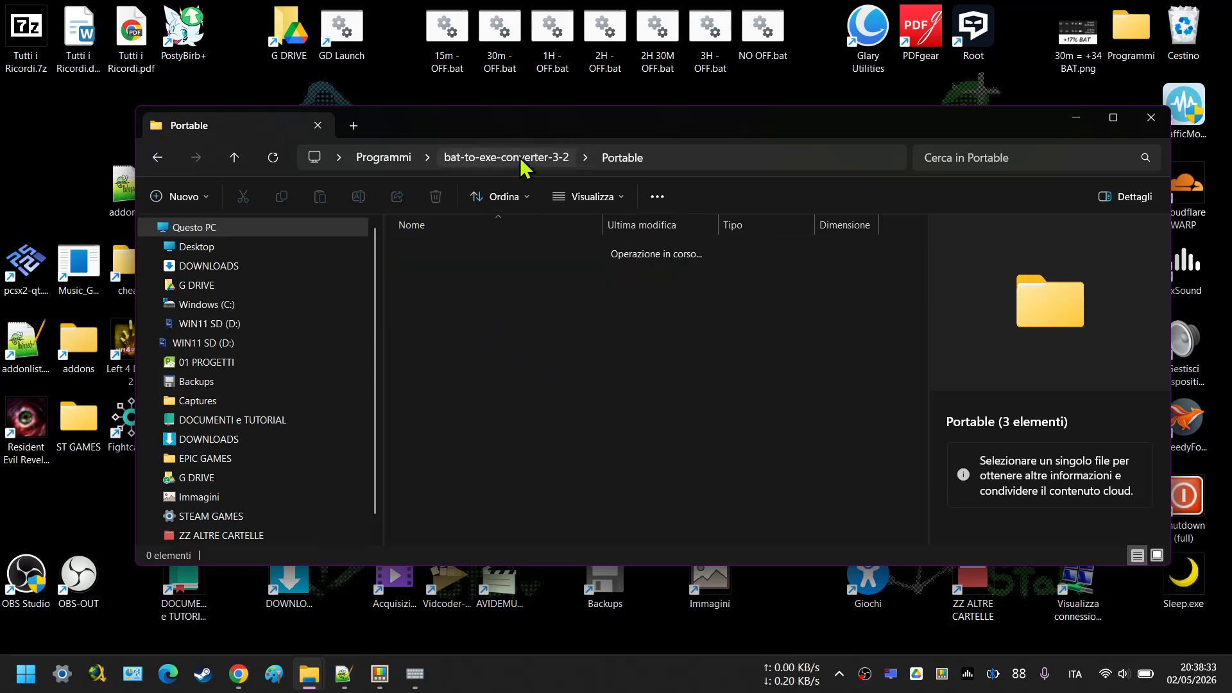
{"action": "double_click", "coordinate": [434, 254]}
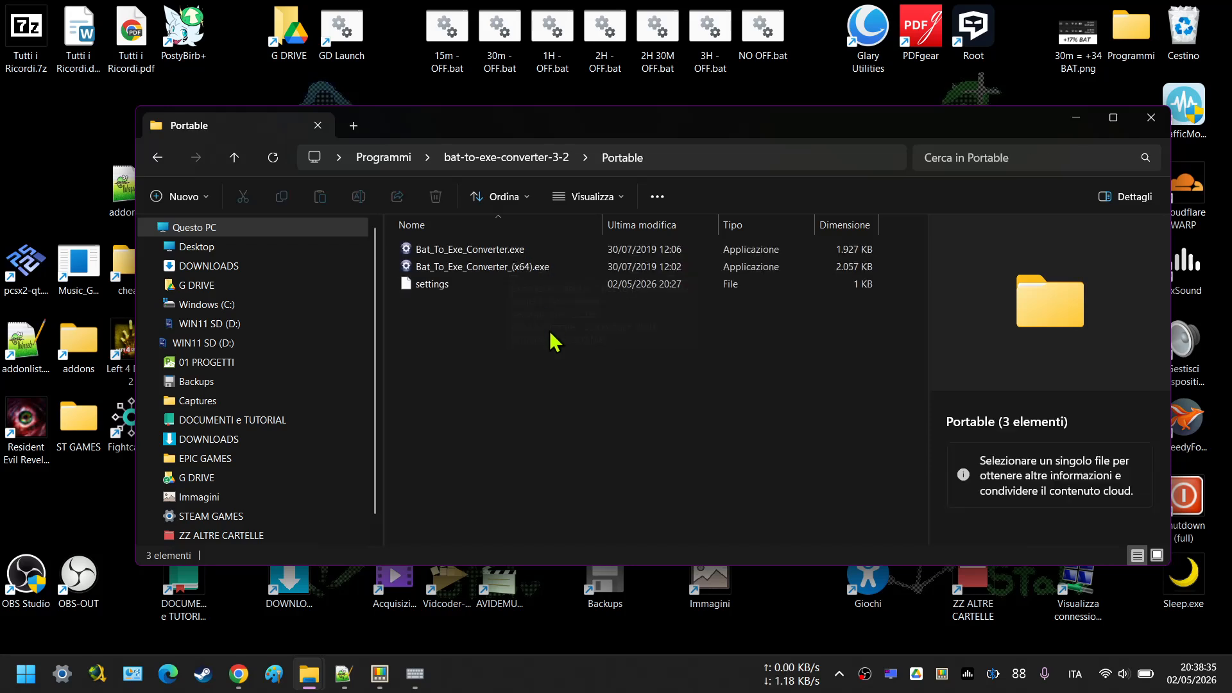
{"action": "left_click", "coordinate": [487, 269]}
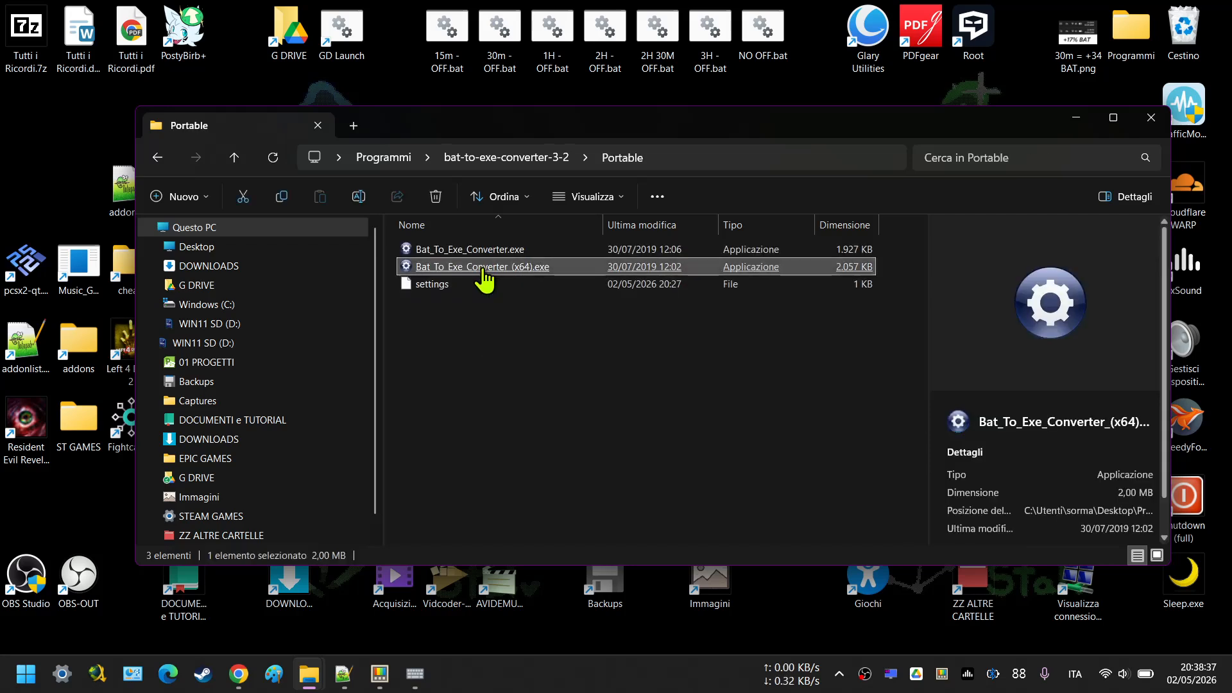
{"action": "key", "text": "Return"}
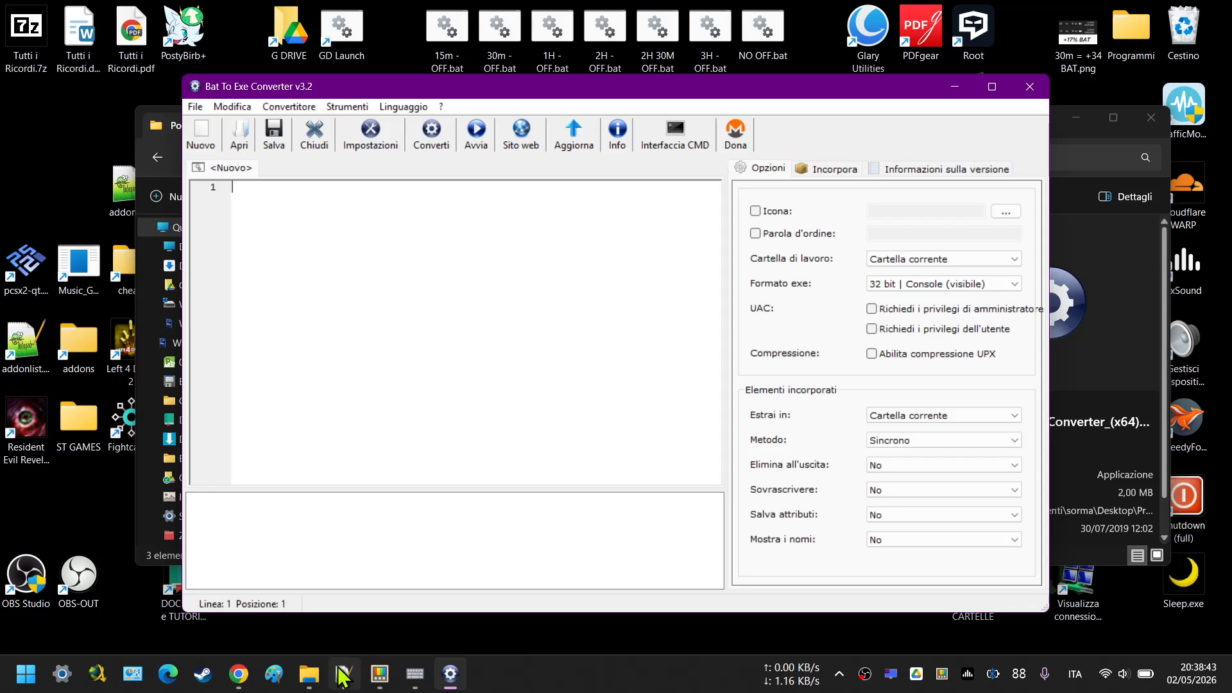
Copy all the commands from sleep.cmd in Notepad++ into the new converter script and save it on the Desktop as df.bat.
{"action": "left_click", "coordinate": [309, 674]}
{"action": "left_click", "coordinate": [335, 681]}
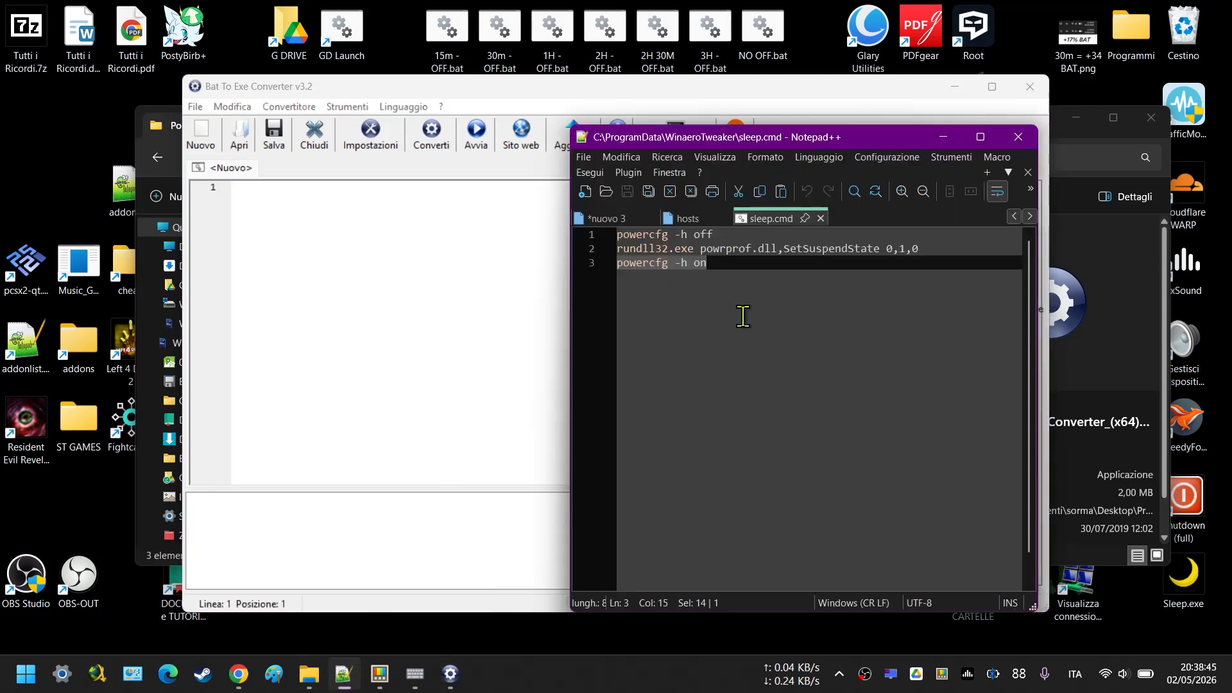
{"action": "key", "text": "ctrl+a"}
{"action": "key", "text": "ctrl+c"}
{"action": "left_click", "coordinate": [445, 217]}
{"action": "key", "text": "ctrl+v"}
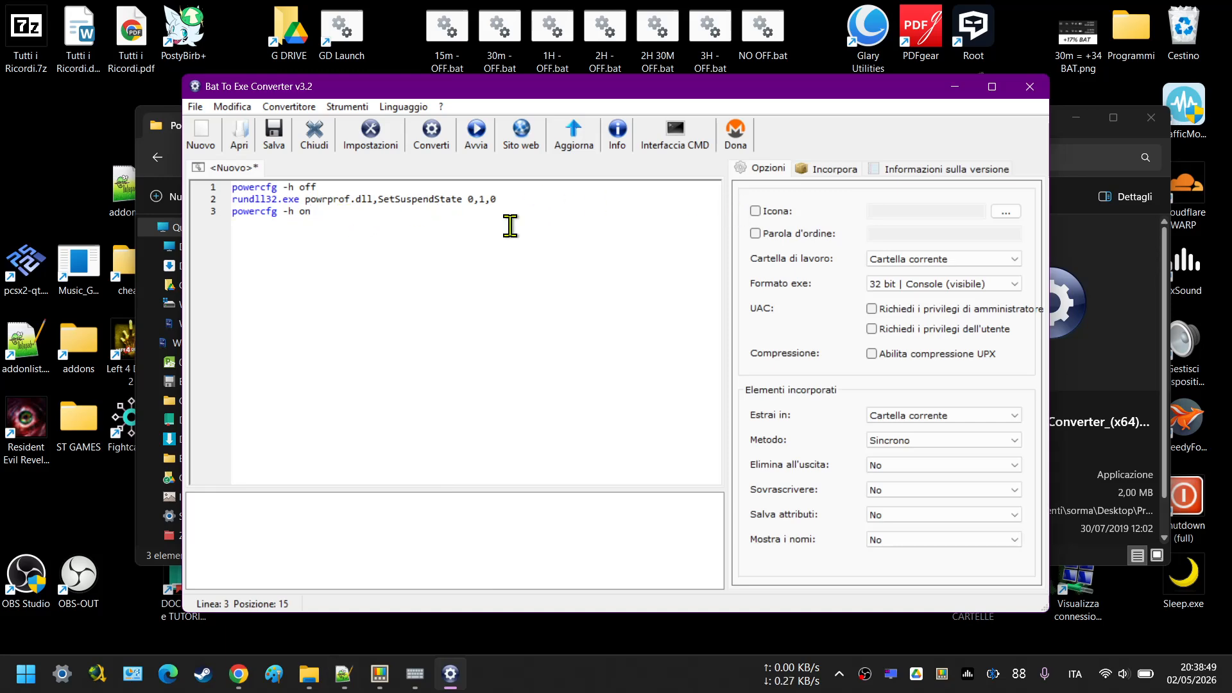
{"action": "left_click", "coordinate": [273, 138]}
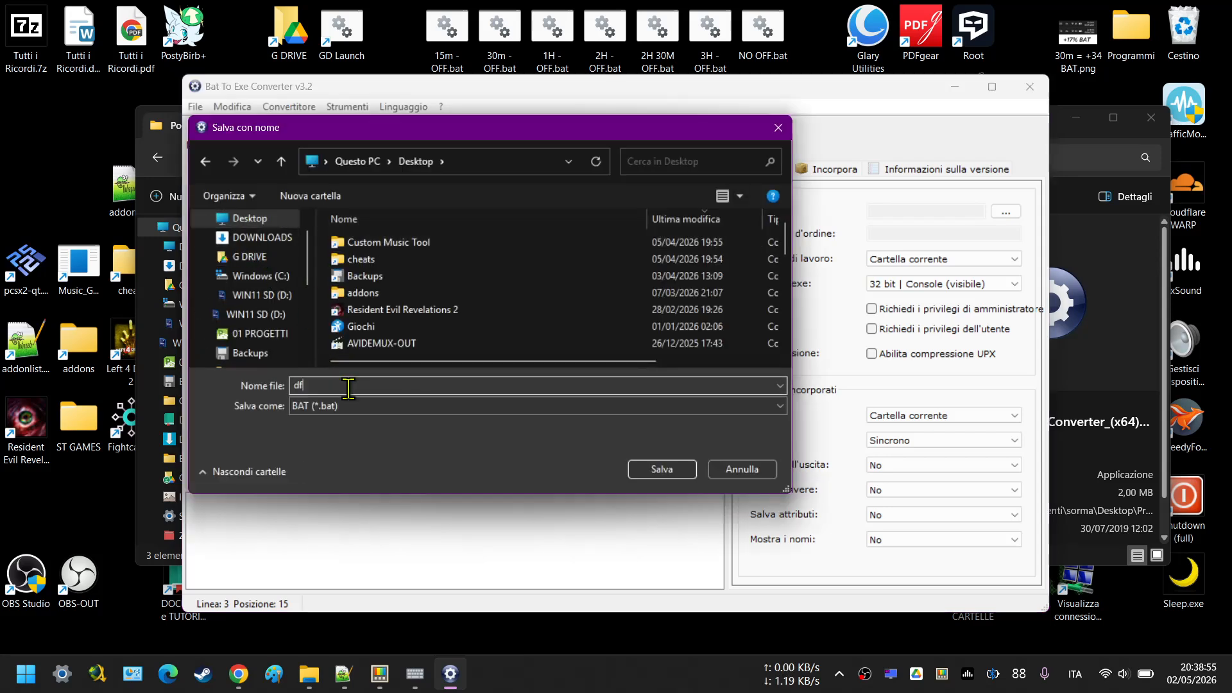
{"action": "left_click", "coordinate": [650, 470]}
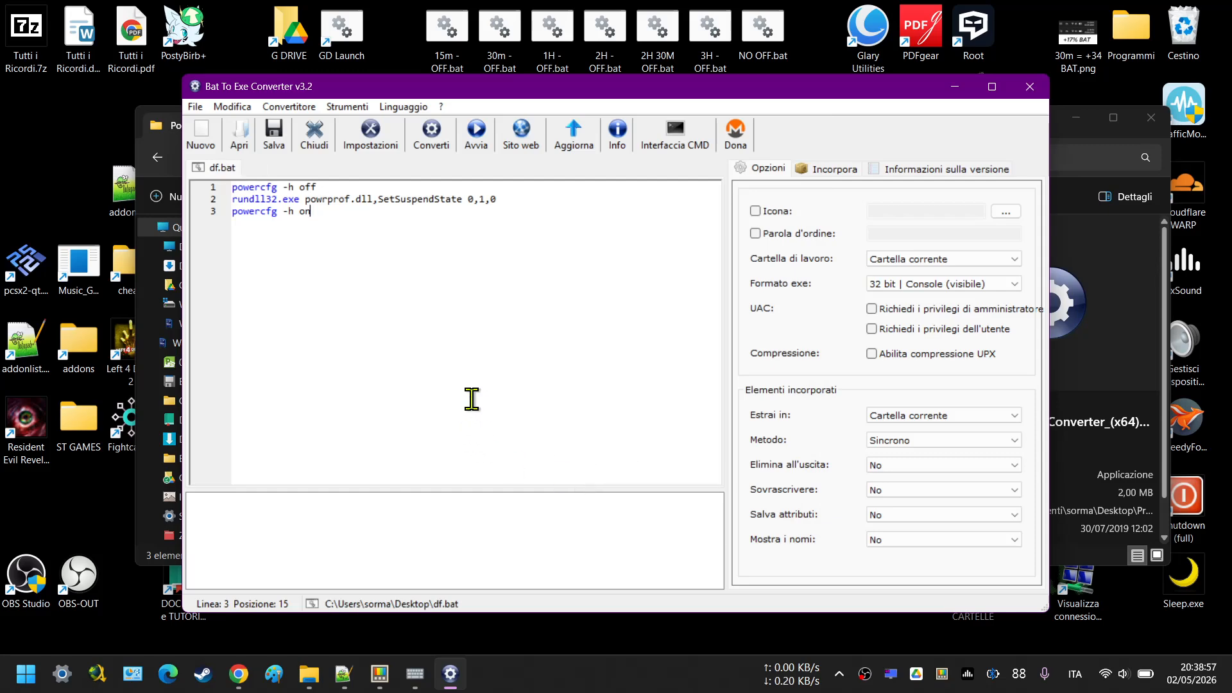
Enable a custom icon for the executable and use 640crescentmoon_100402.ico from the DOWNLOADS folder.
{"action": "left_click", "coordinate": [760, 214]}
{"action": "left_click", "coordinate": [1004, 213]}
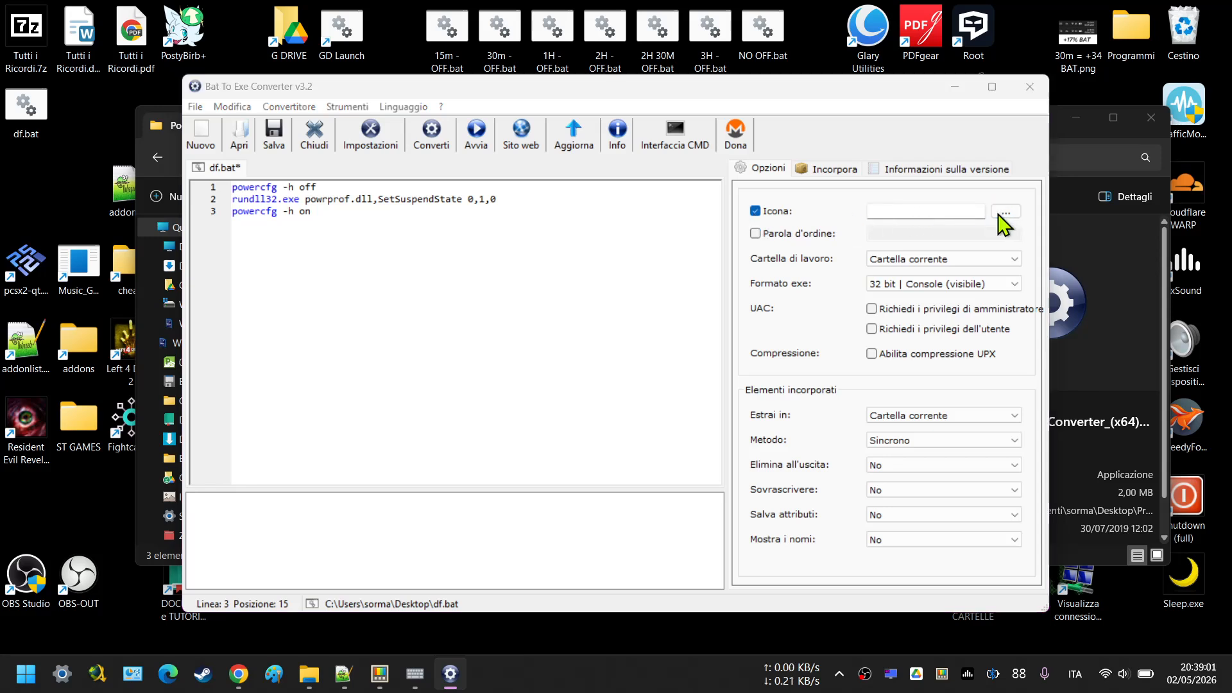
{"action": "left_click", "coordinate": [249, 263]}
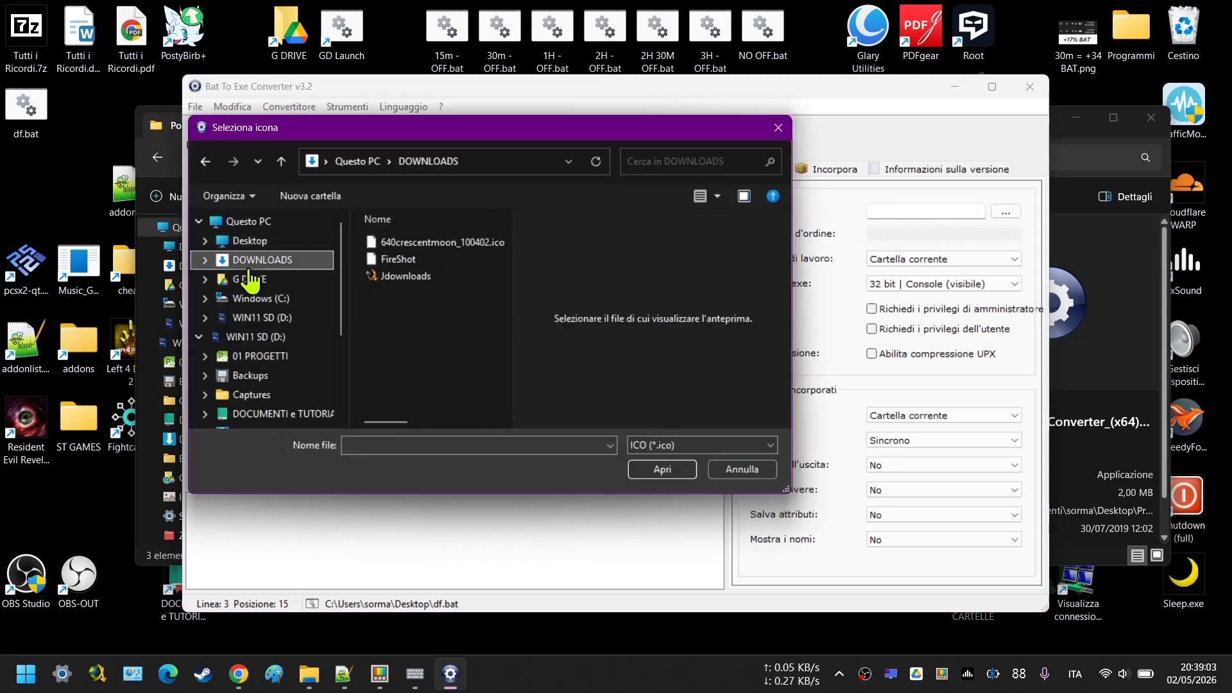
{"action": "double_click", "coordinate": [395, 244]}
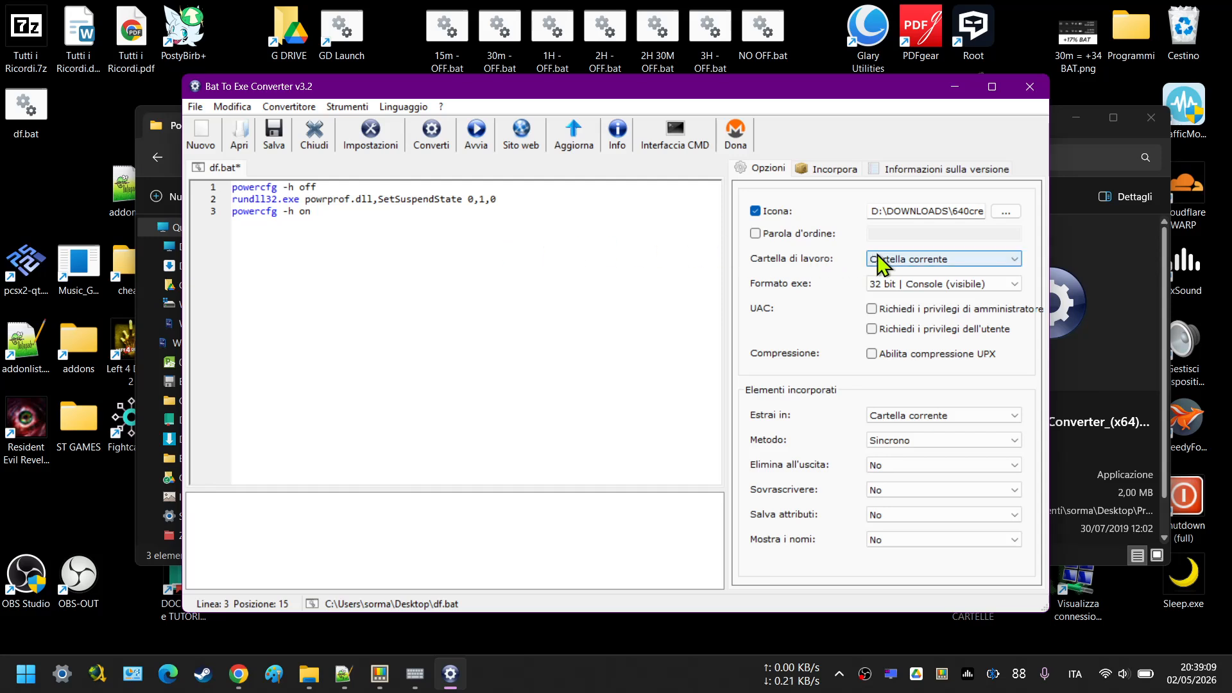
Set both the extraction folder for embedded items and the working folder to Desktop.
{"action": "left_click", "coordinate": [920, 259]}
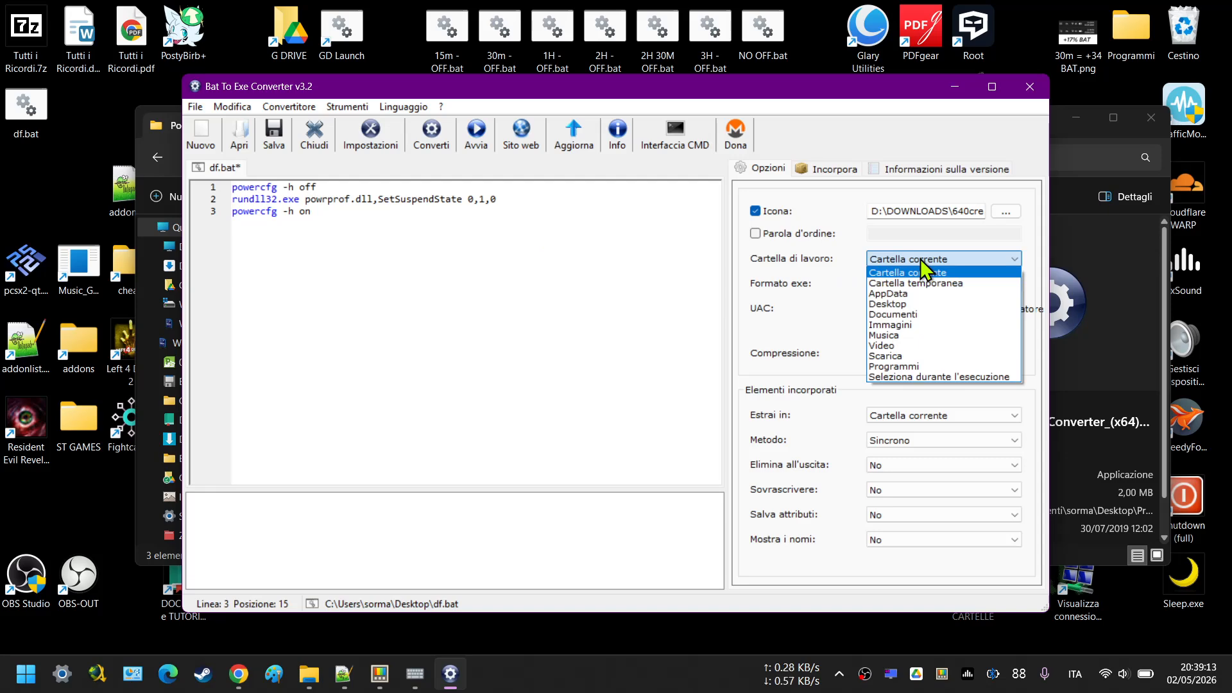
{"action": "left_click", "coordinate": [920, 259]}
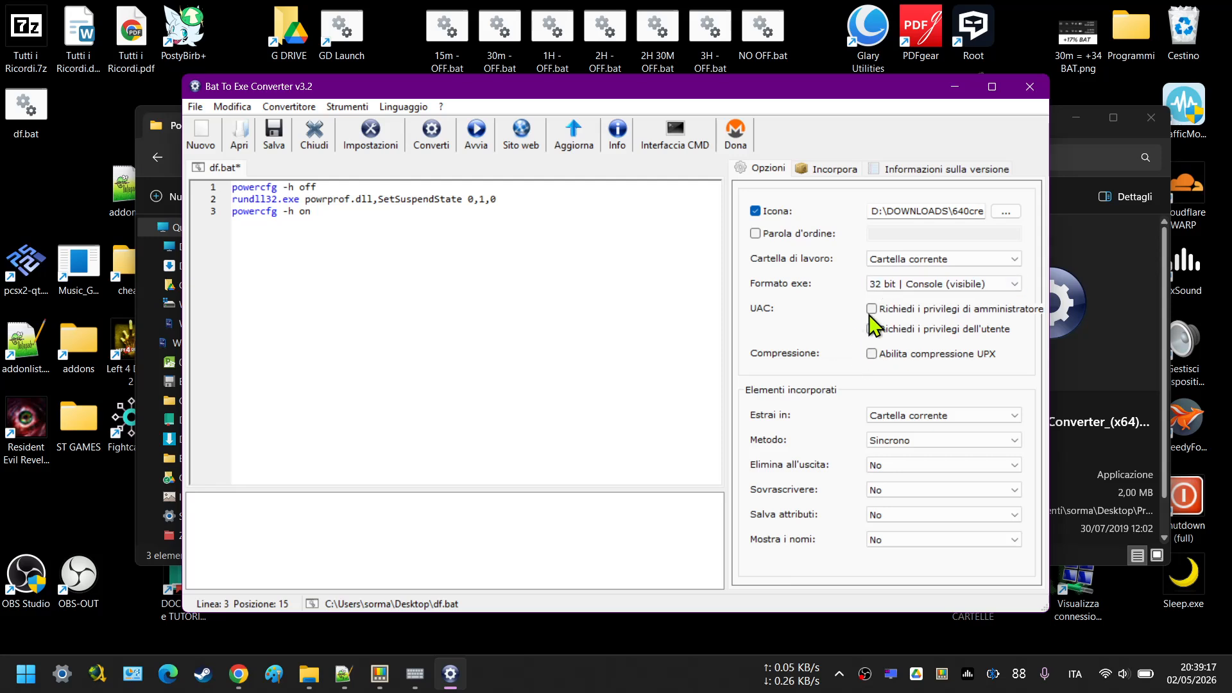
{"action": "left_click", "coordinate": [906, 417]}
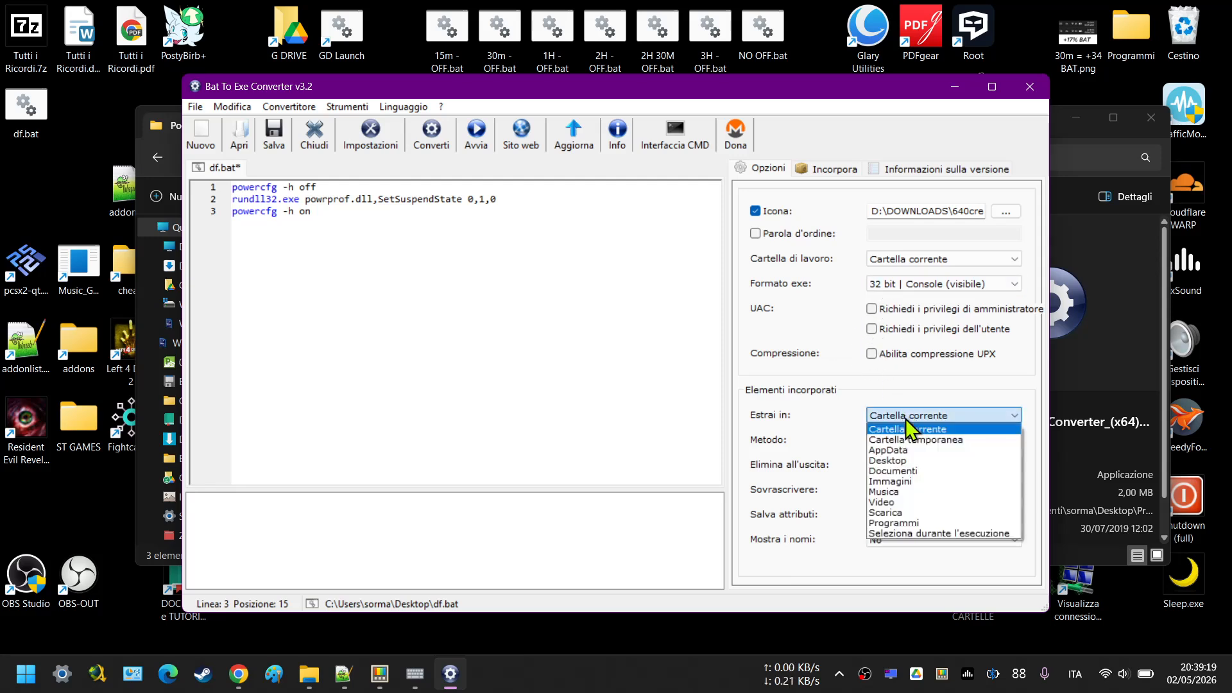
{"action": "left_click", "coordinate": [888, 461]}
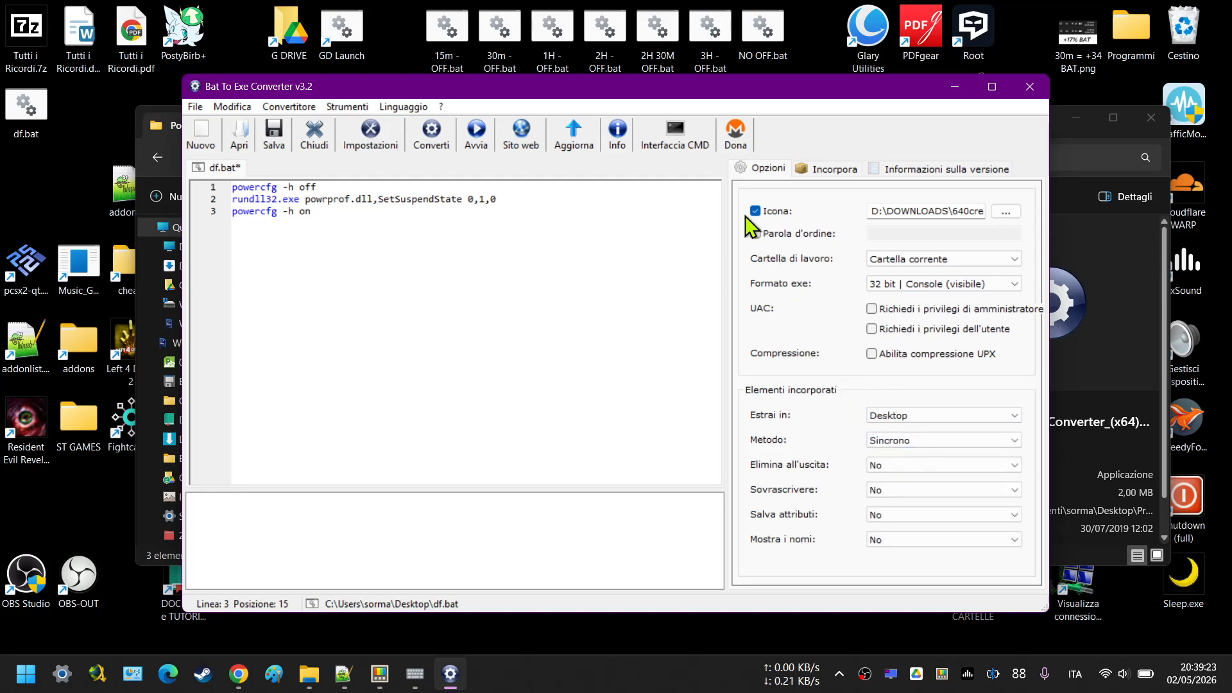
{"action": "left_click", "coordinate": [937, 259]}
{"action": "left_click", "coordinate": [889, 302]}
{"action": "left_click", "coordinate": [826, 169]}
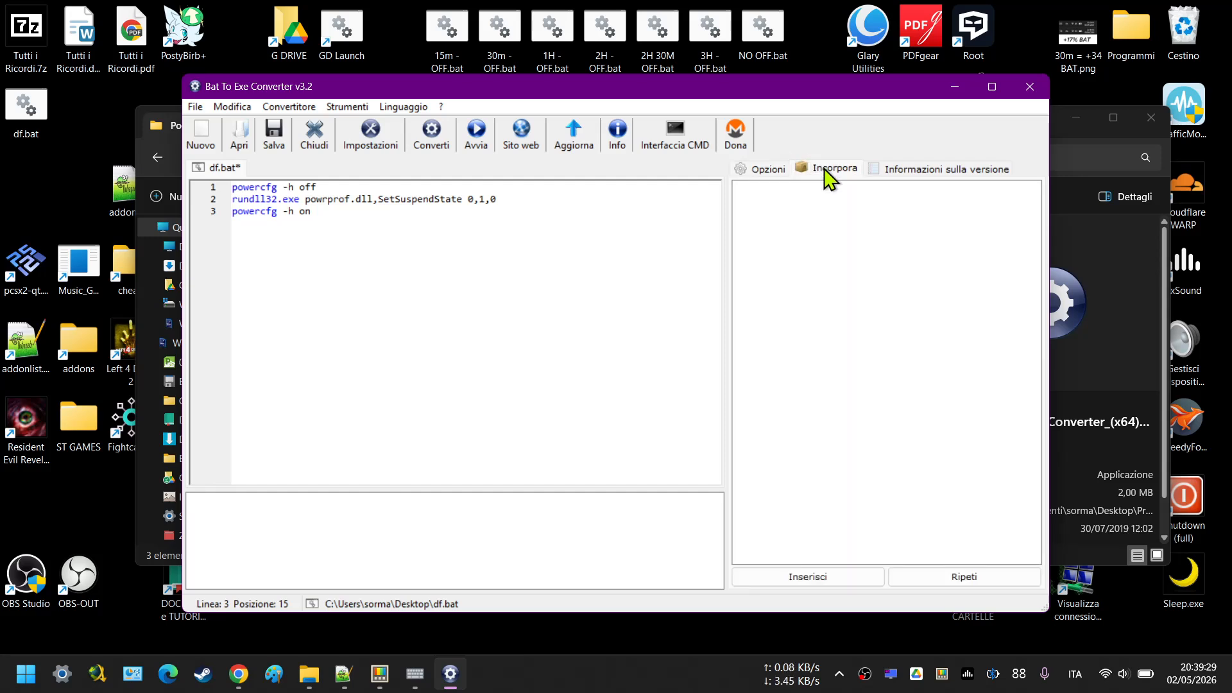
{"action": "left_click", "coordinate": [915, 170]}
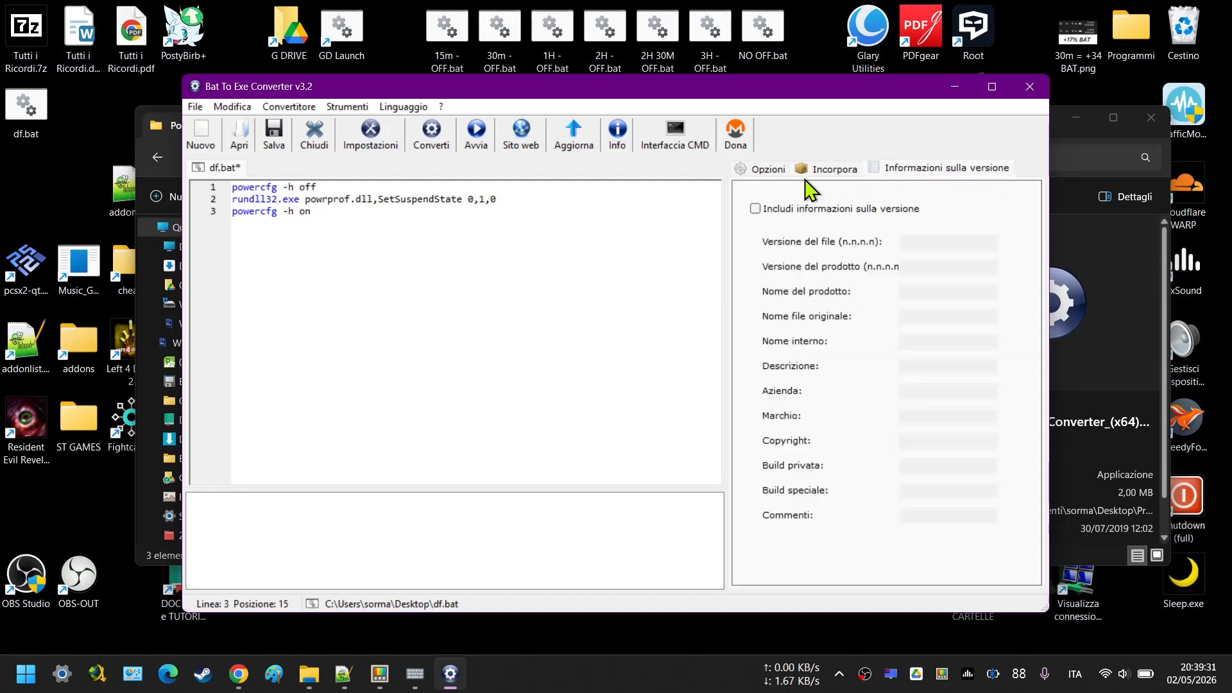
{"action": "left_click", "coordinate": [768, 171]}
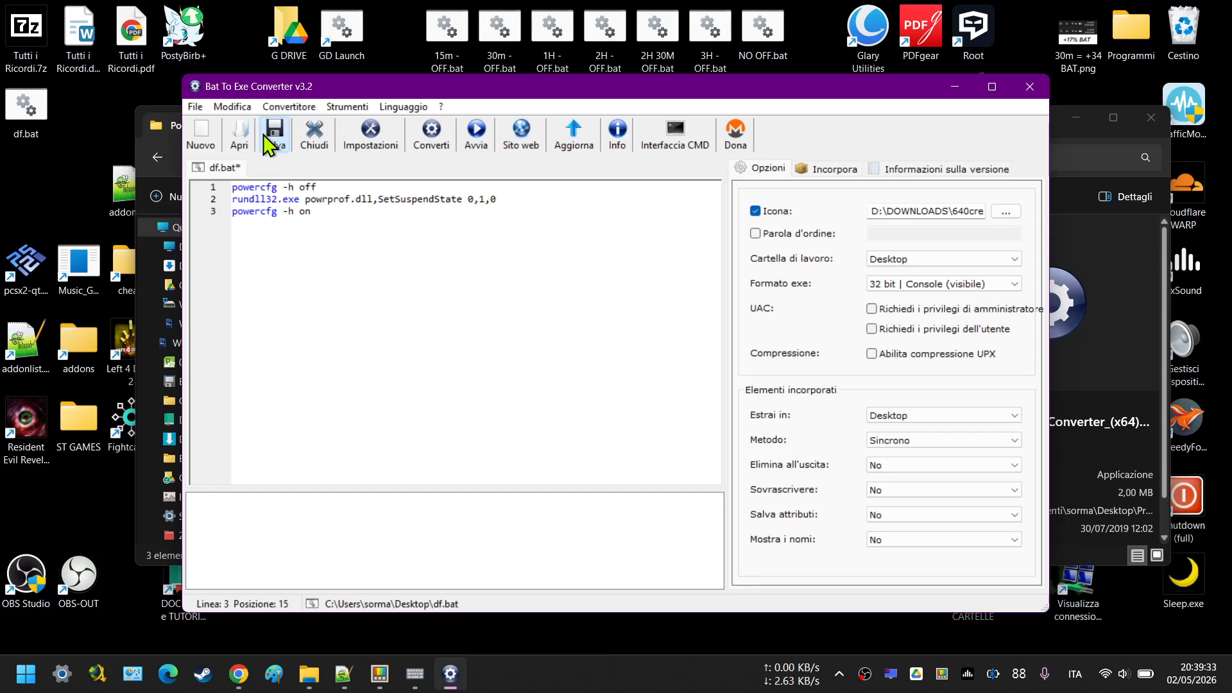
Convert the script to an executable saved on the Desktop as df.
{"action": "left_click", "coordinate": [433, 136]}
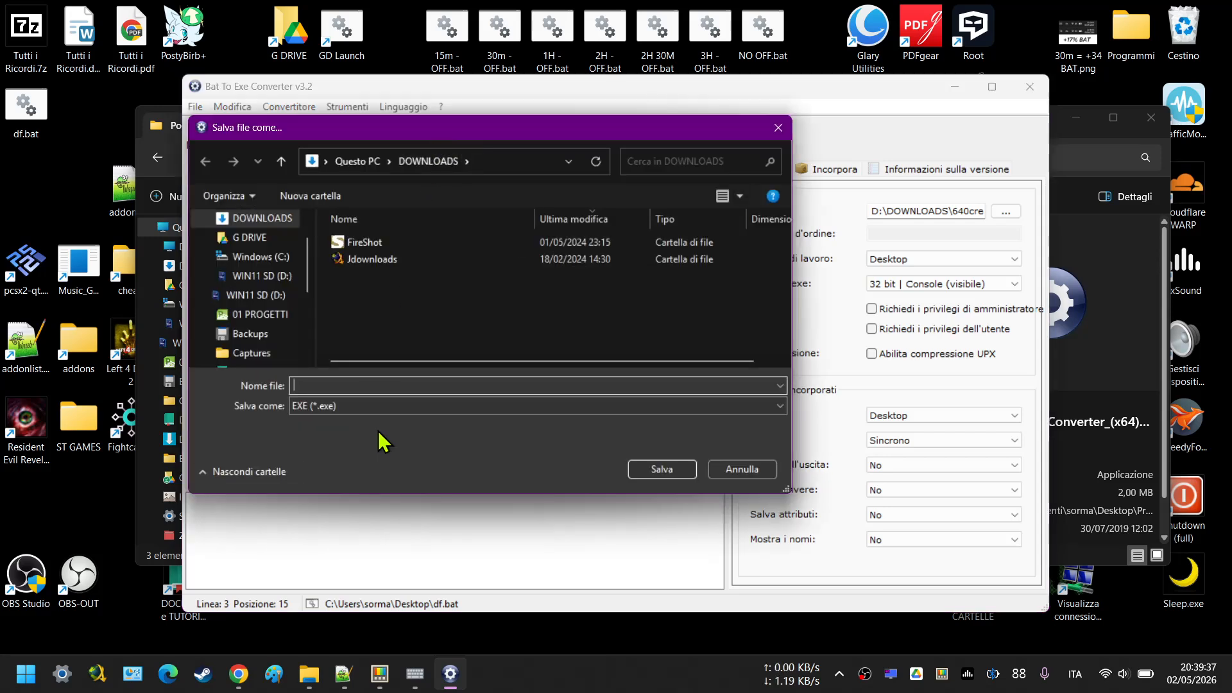
{"action": "scroll", "coordinate": [240, 241], "scroll_direction": "up", "scroll_amount": 1}
{"action": "left_click", "coordinate": [242, 242]}
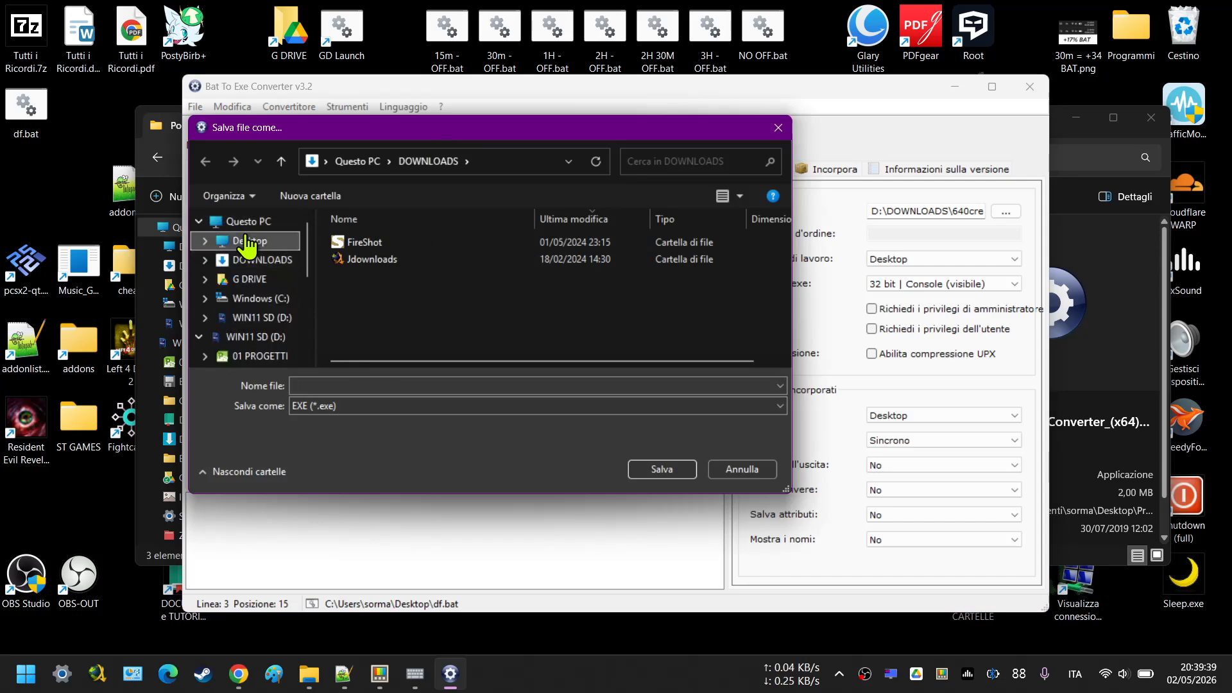
{"action": "left_click", "coordinate": [358, 412]}
{"action": "type", "text": "df"}
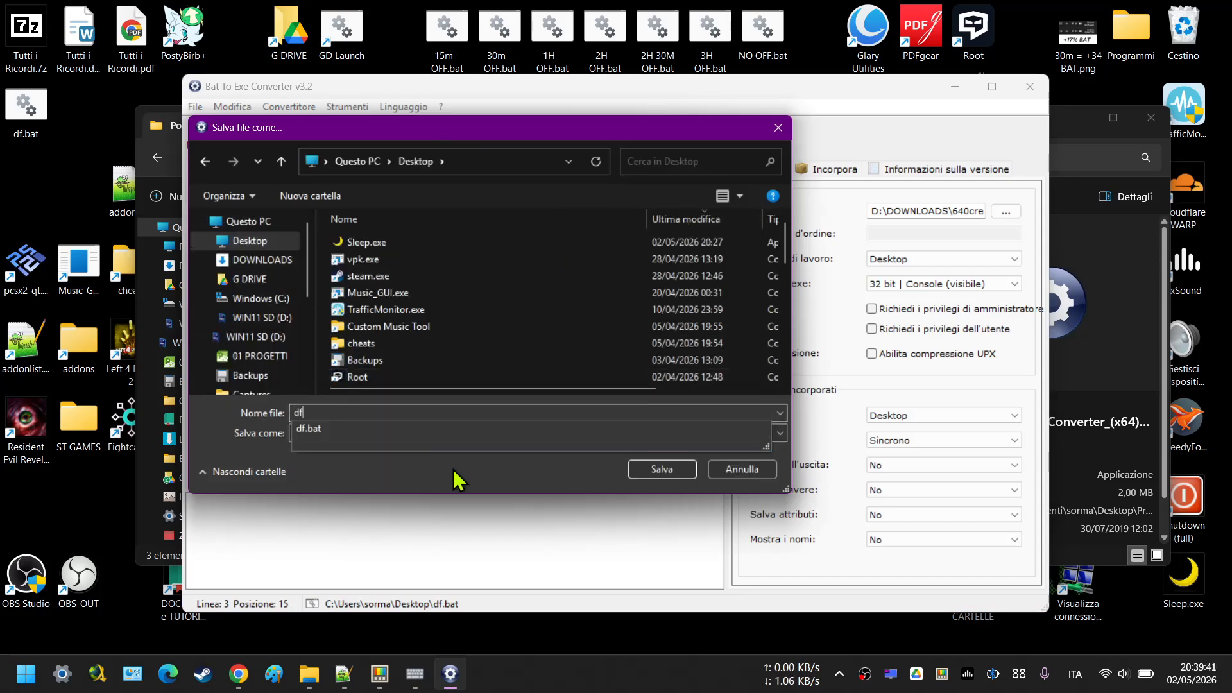
{"action": "left_click", "coordinate": [647, 471]}
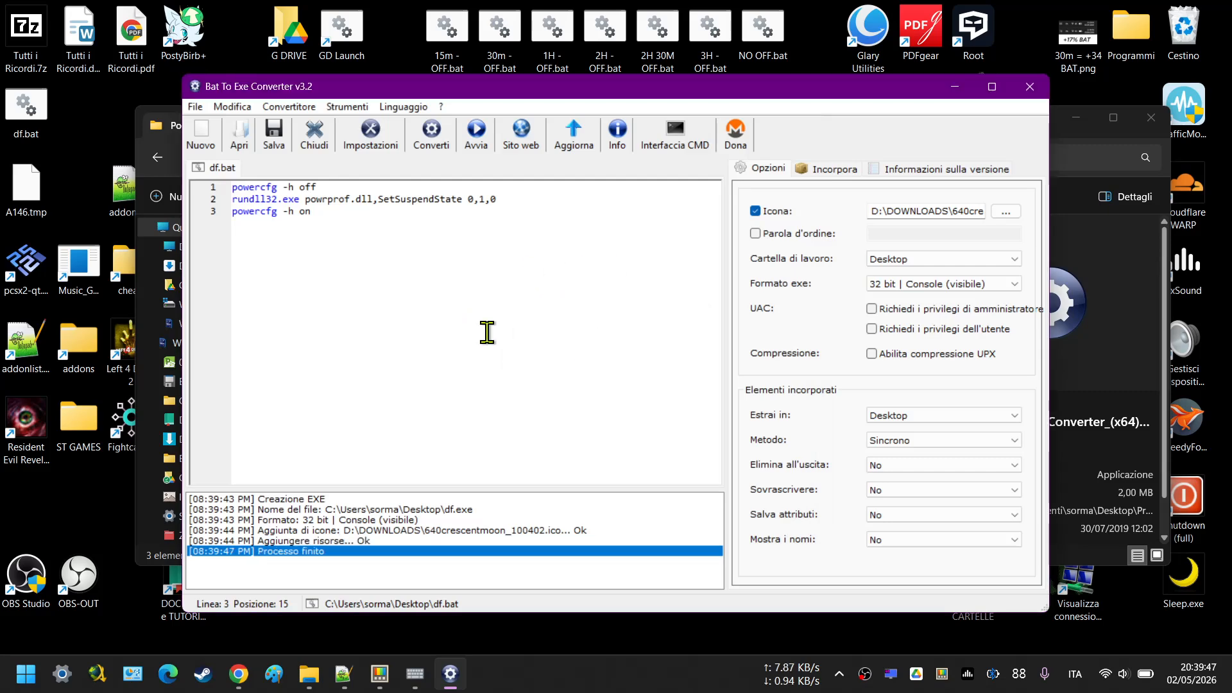
Minimize the converter and Portable folder windows, and place df.exe and df.bat side by side in an empty area of the Desktop.
{"action": "left_click", "coordinate": [957, 91]}
{"action": "left_click", "coordinate": [952, 138]}
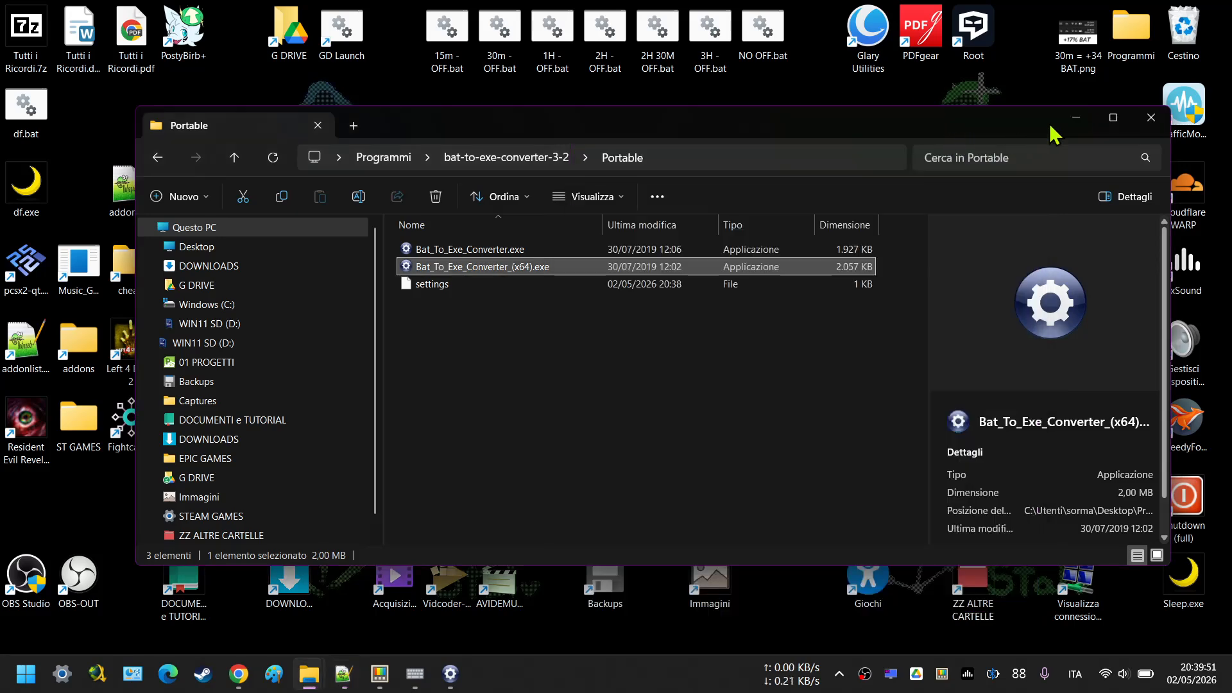
{"action": "left_click", "coordinate": [1076, 119]}
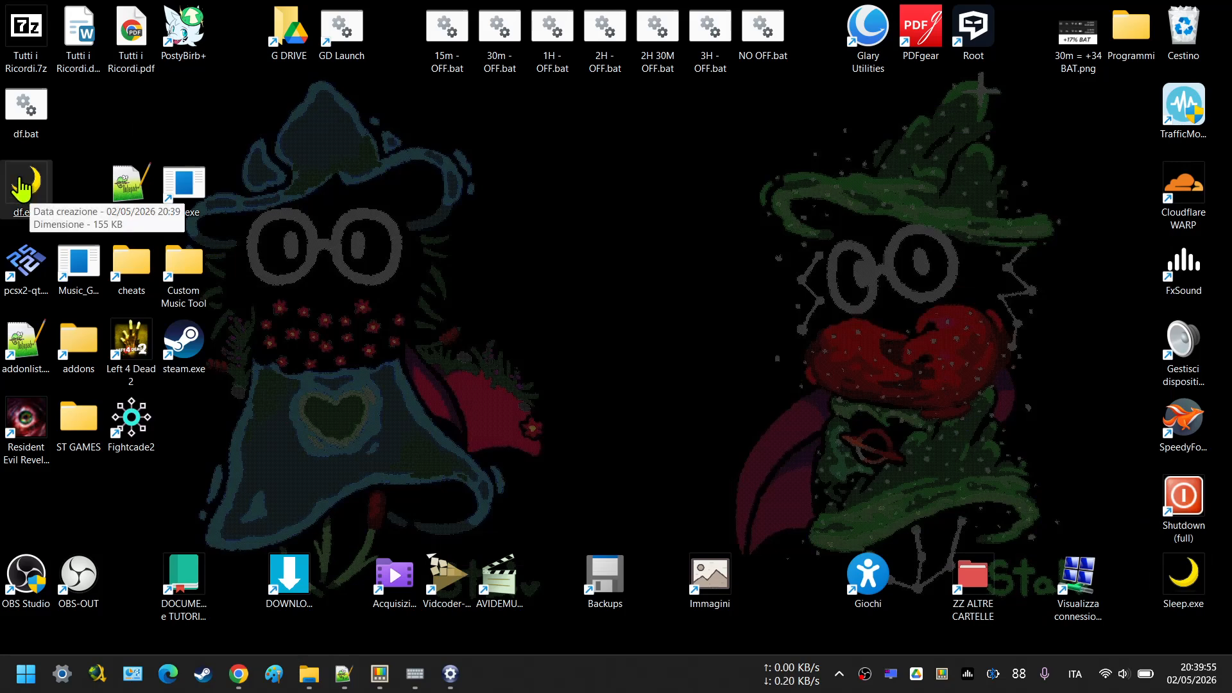
{"action": "left_click_drag", "start_coordinate": [23, 188], "coordinate": [584, 189]}
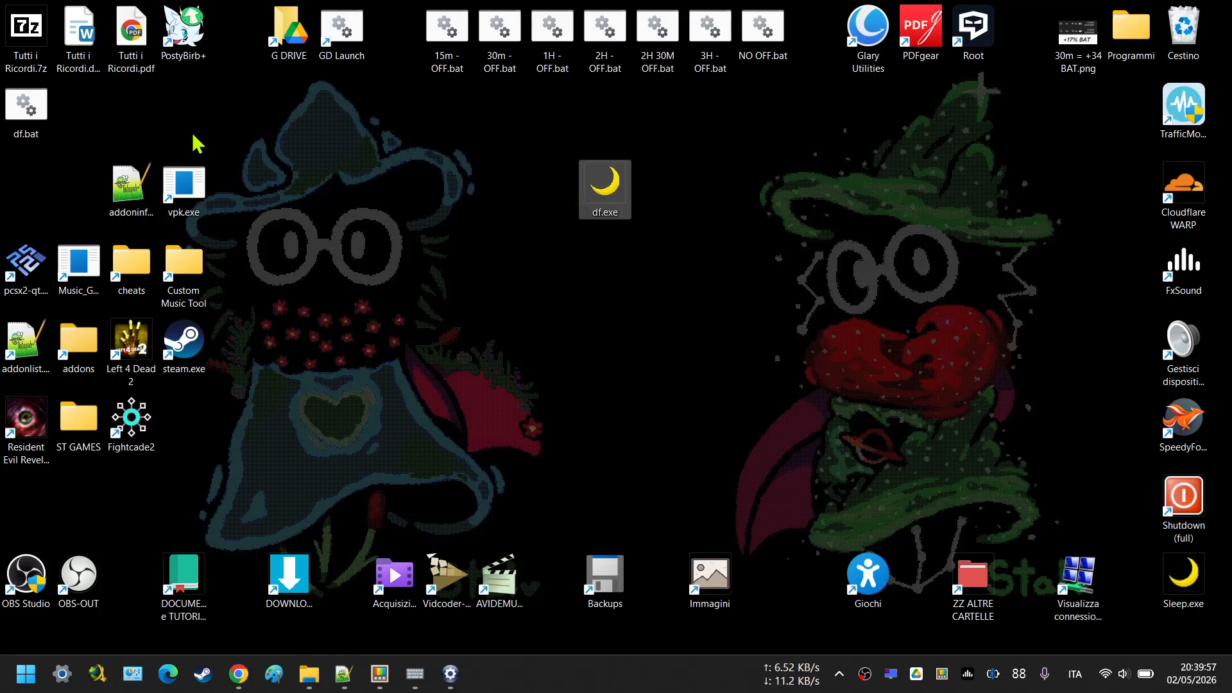
{"action": "left_click_drag", "start_coordinate": [26, 116], "coordinate": [665, 190]}
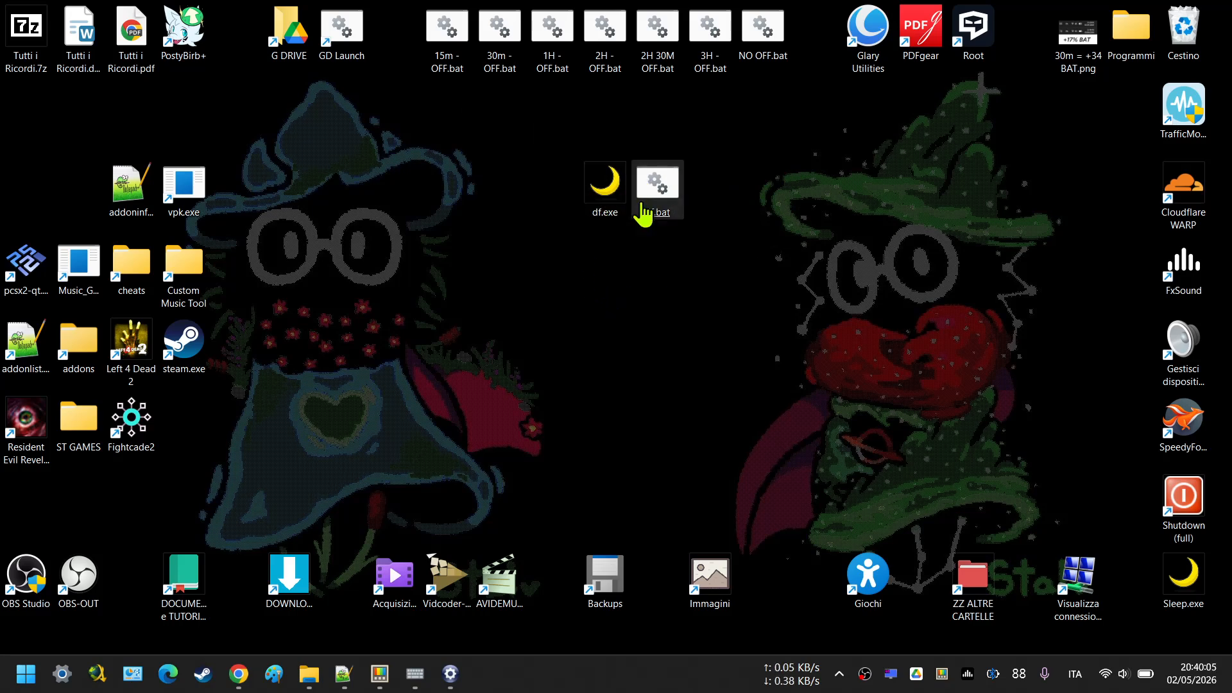
{"action": "left_click", "coordinate": [600, 186]}
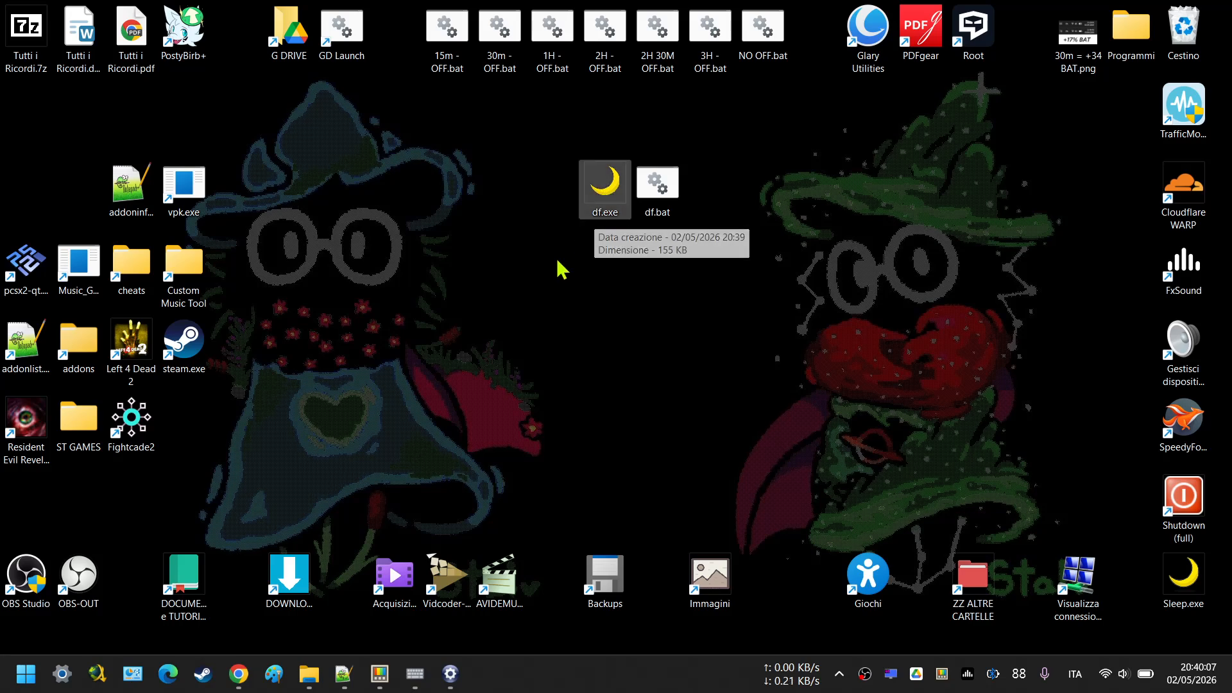
Close Bat To Exe Converter and move df.exe and df.bat together to another free spot on the Desktop.
{"action": "mouse_move", "coordinate": [468, 677]}
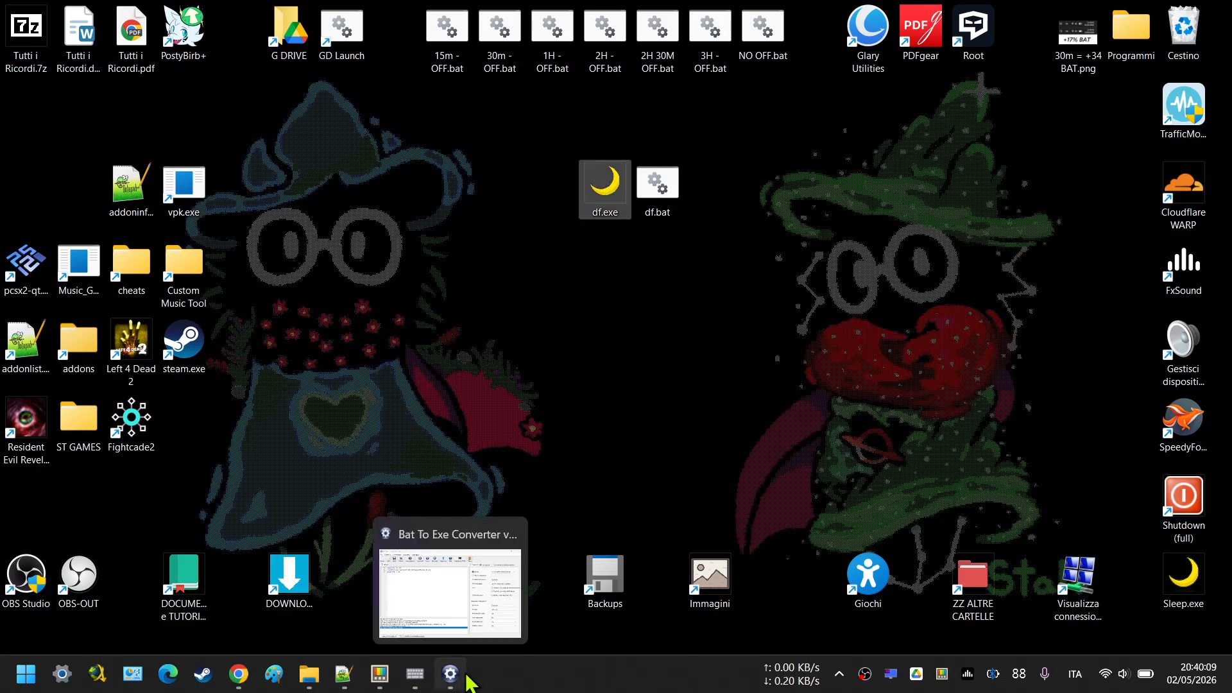
{"action": "left_click", "coordinate": [511, 617]}
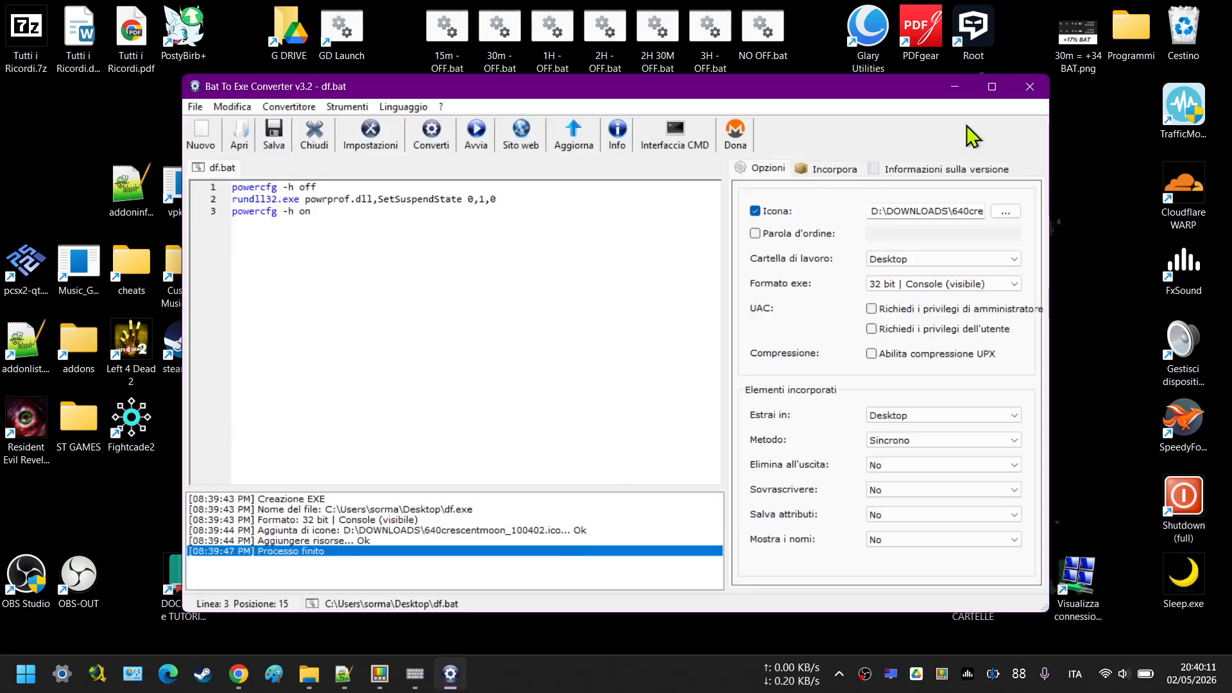
{"action": "left_click", "coordinate": [1028, 87]}
{"action": "left_click_drag", "start_coordinate": [748, 264], "coordinate": [796, 276]}
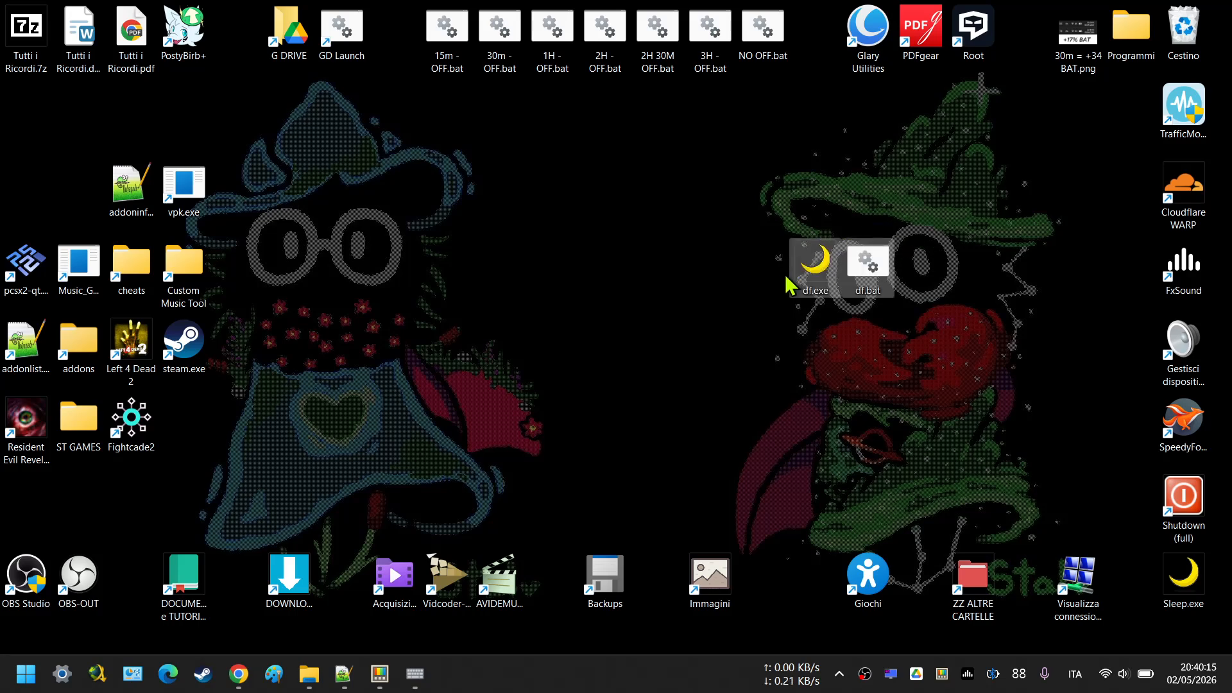
Switch to Keyboard Manager, examine the settings of the Shift (Right) + End remapping that opens Sleep.exe, and close it without saving.
{"action": "left_click", "coordinate": [416, 673]}
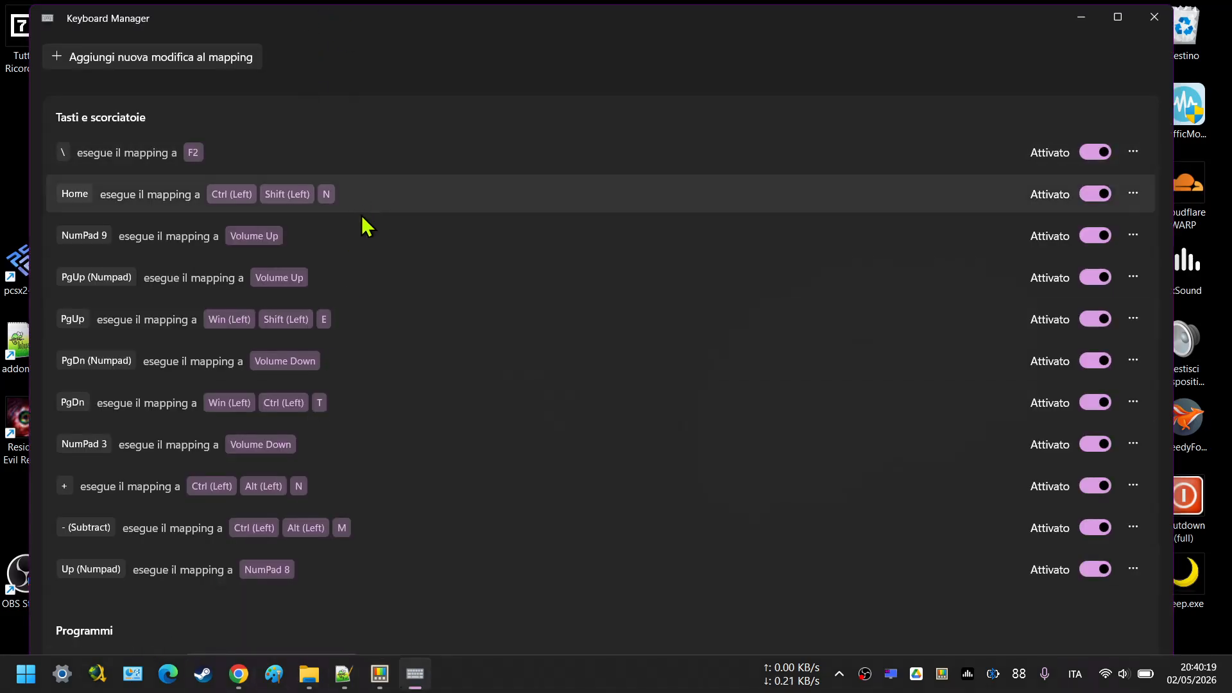
{"action": "left_click", "coordinate": [1123, 14]}
{"action": "scroll", "coordinate": [295, 603], "scroll_direction": "down", "scroll_amount": 1}
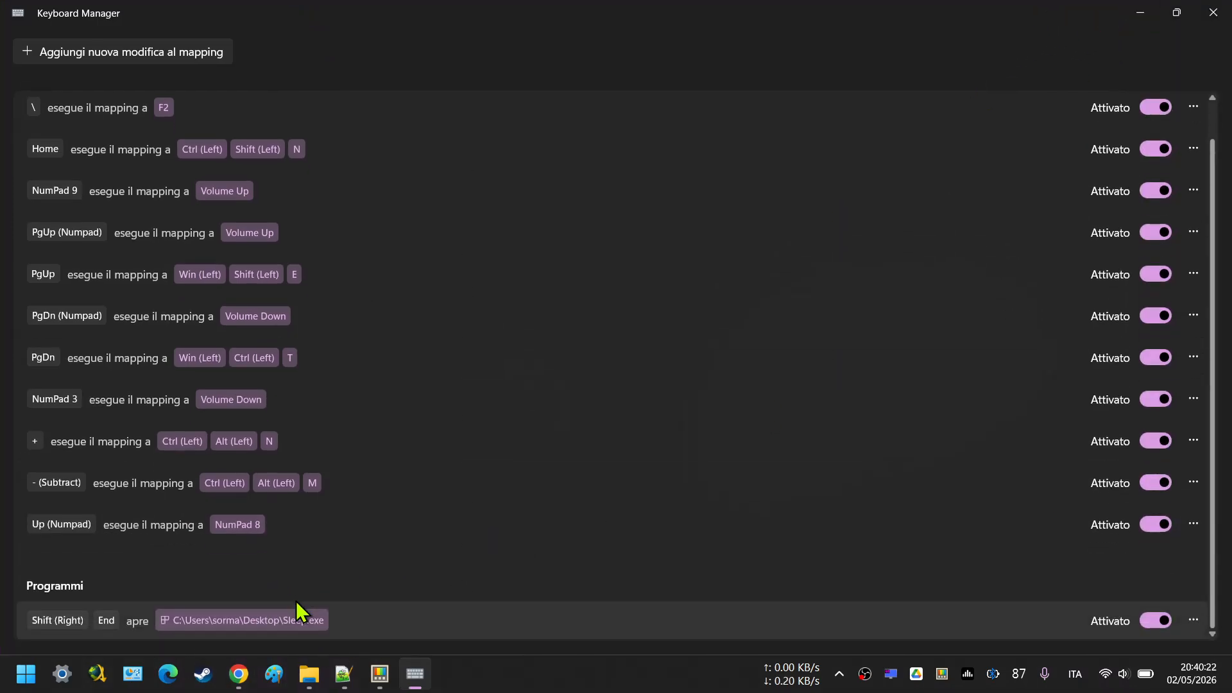
{"action": "left_click", "coordinate": [161, 620]}
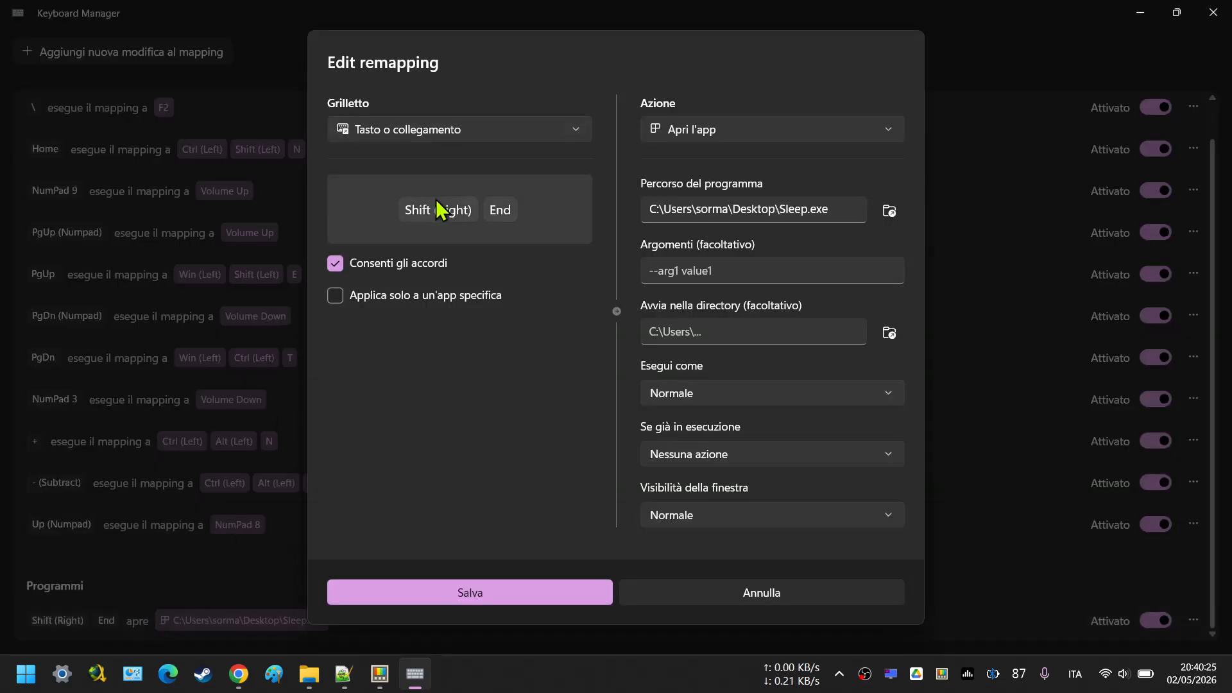
{"action": "mouse_move", "coordinate": [380, 674]}
{"action": "left_click", "coordinate": [679, 600]}
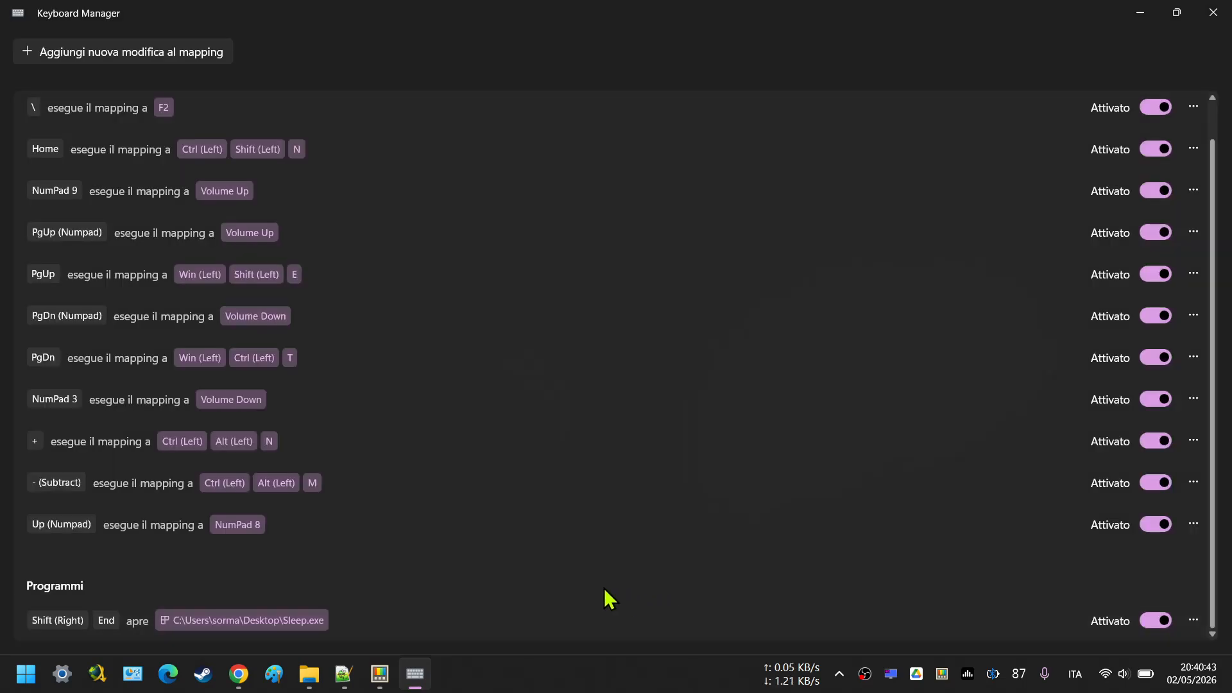
{"action": "left_click", "coordinate": [1222, 14]}
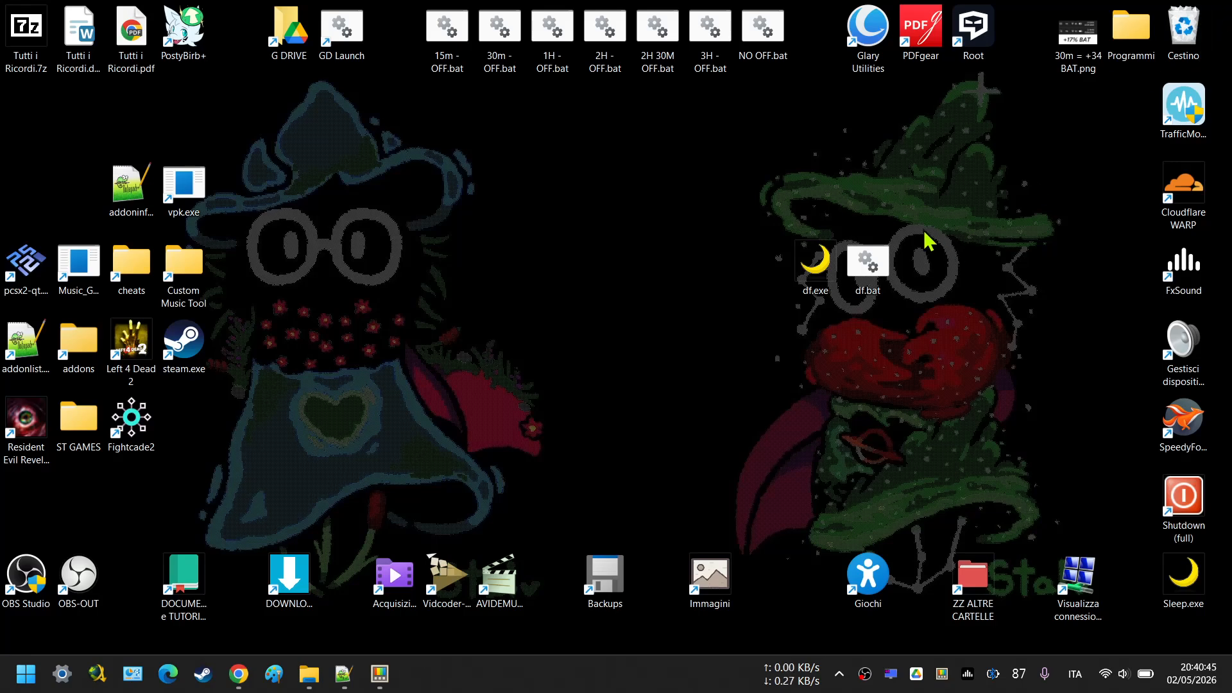
Delete df.exe and df.bat from the Desktop by moving them together to the Recycle Bin.
{"action": "left_click_drag", "start_coordinate": [955, 315], "coordinate": [969, 180]}
{"action": "left_click_drag", "start_coordinate": [859, 266], "coordinate": [1184, 31]}
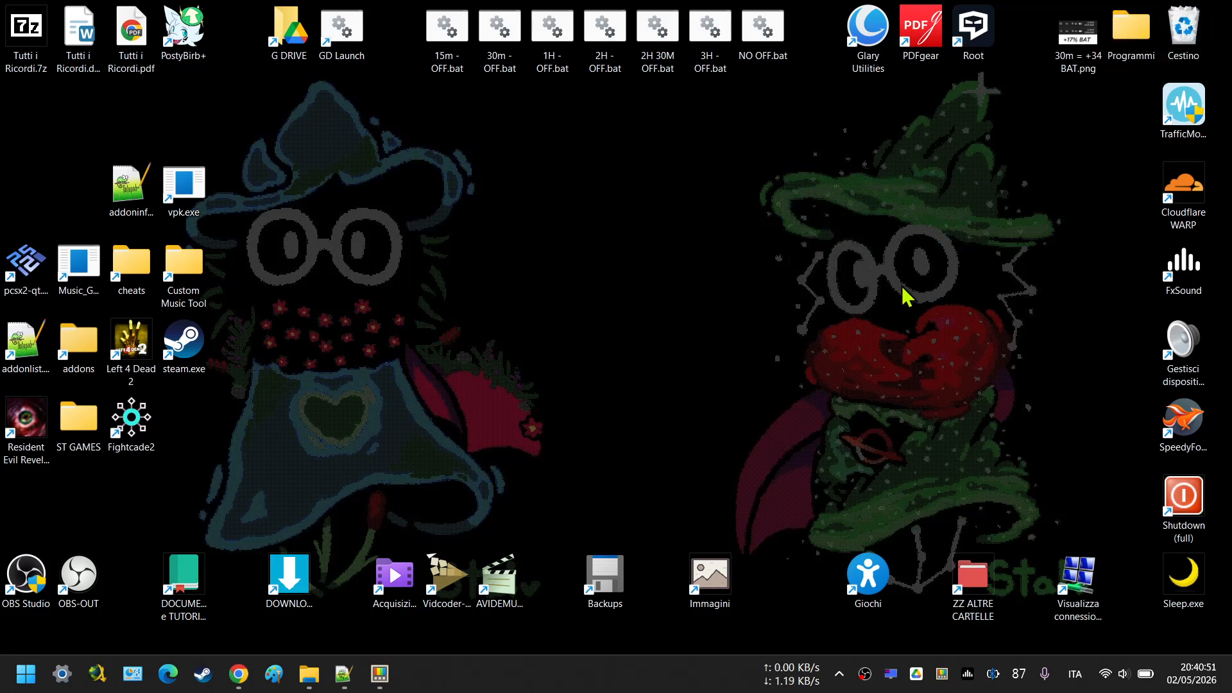